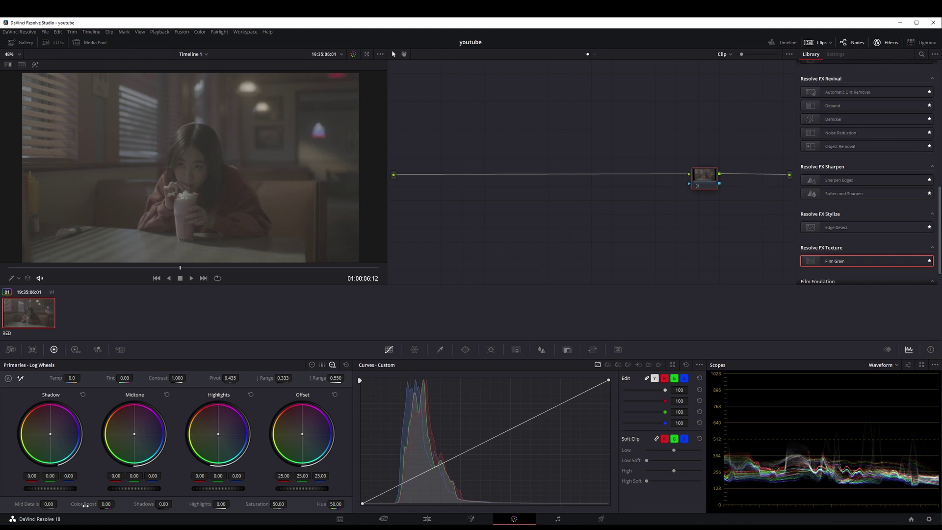
Add serial nodes 02 and 03 after node 01, and a parallel node beside node 03
drag(695, 173, 455, 173)
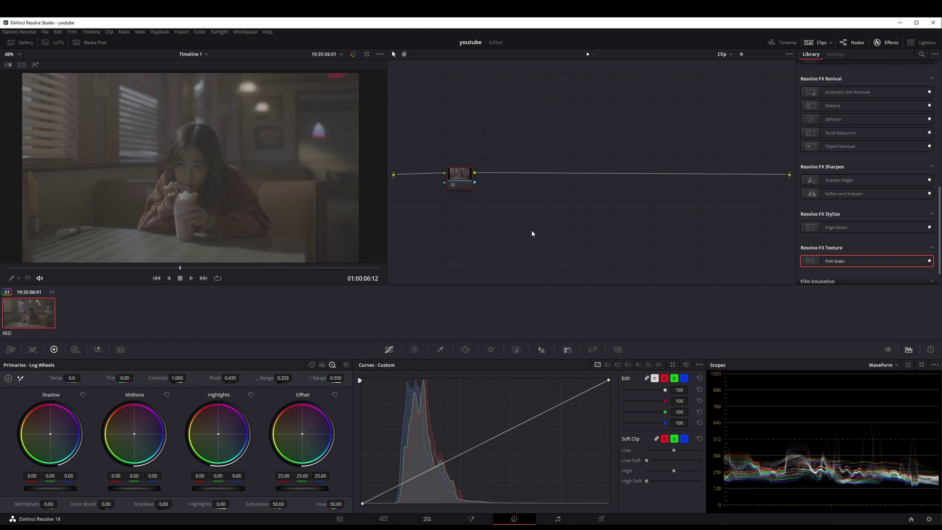
key(alt+s)
key(alt+s)
key(alt+s)
drag(582, 180, 738, 183)
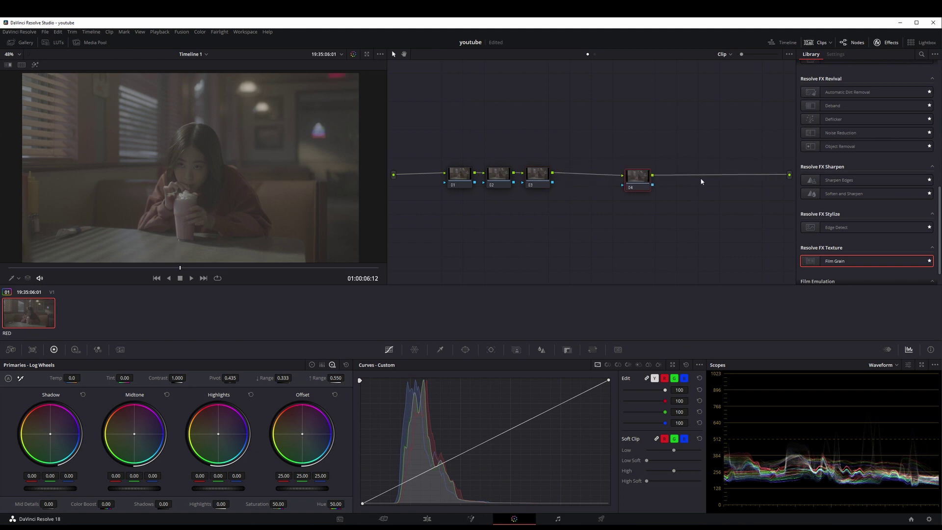
click(539, 181)
key(alt+p)
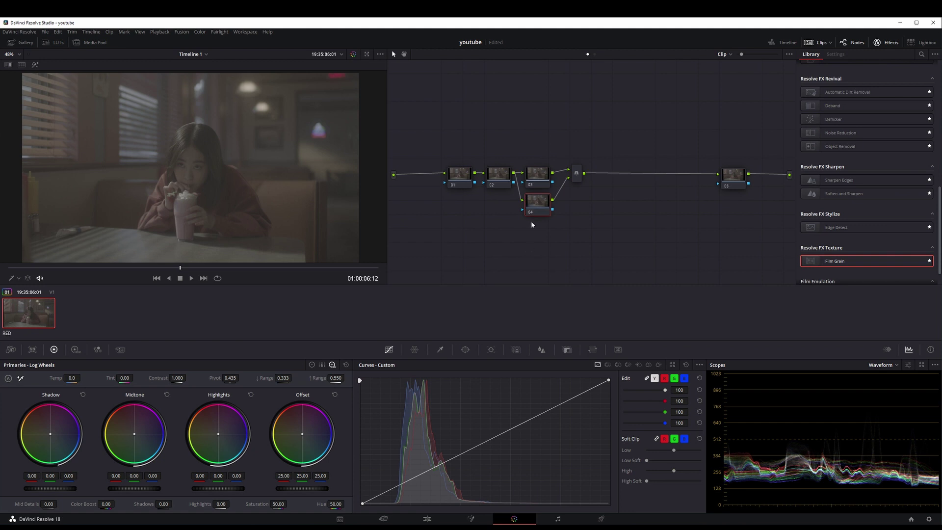
Feed the parallel node directly from the source and arrange it below the chain with its mixer
click(519, 191)
key(Delete)
drag(523, 201, 394, 177)
drag(534, 206, 502, 220)
drag(581, 181, 582, 184)
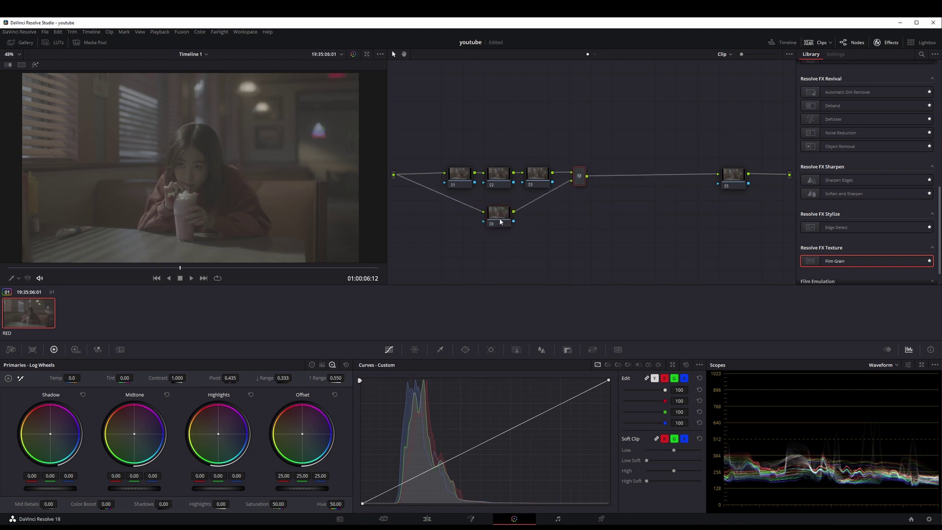
drag(495, 220, 492, 225)
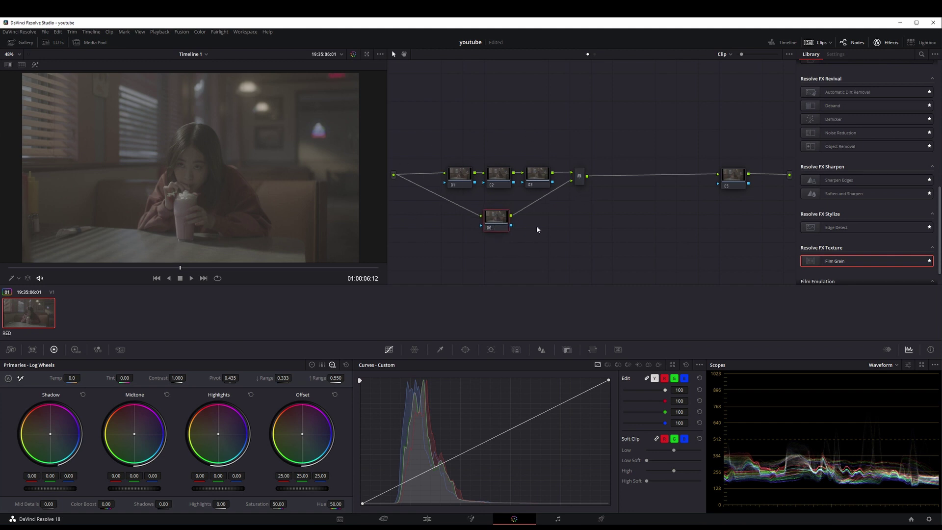
drag(499, 223, 506, 221)
Tidy the node positions and select node 01 to label it 'exp'
click(464, 179)
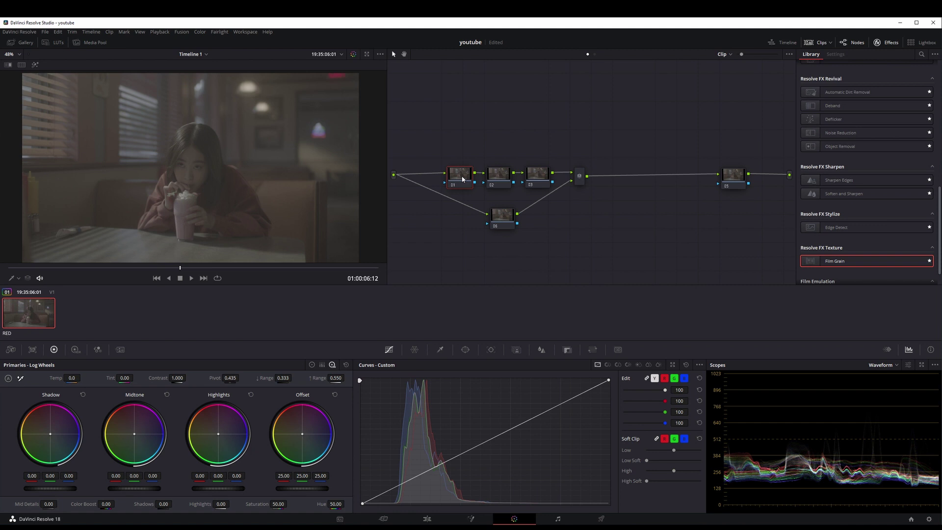
drag(462, 179, 459, 178)
click(498, 176)
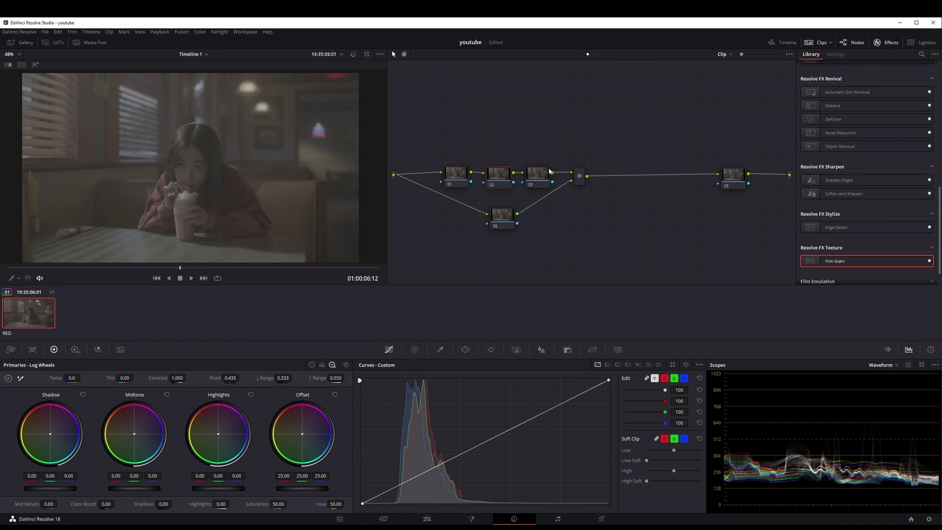
click(543, 184)
drag(507, 214, 502, 214)
click(460, 179)
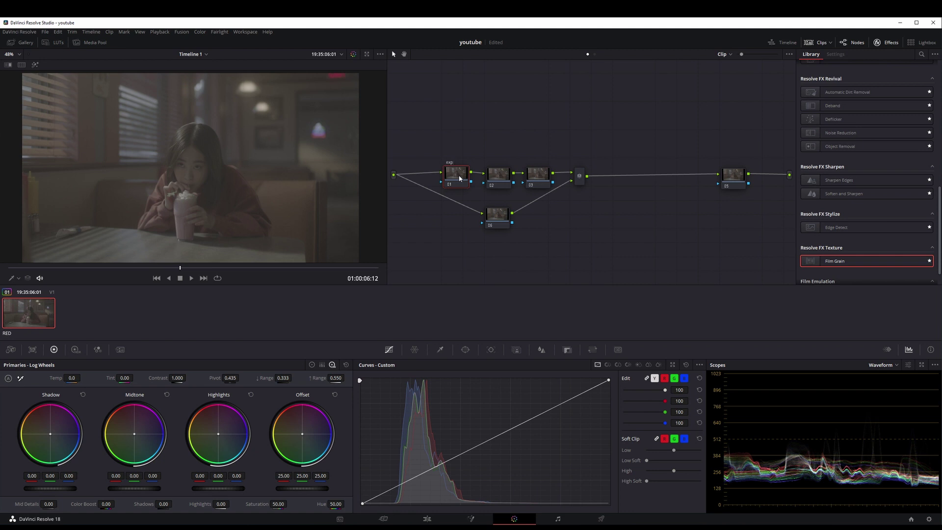
Label the top-row nodes 'bal' and 'contrast' and the lower branch node 'window'
click(509, 184)
text(al)
double_click(538, 175)
text(st)
drag(502, 210, 499, 216)
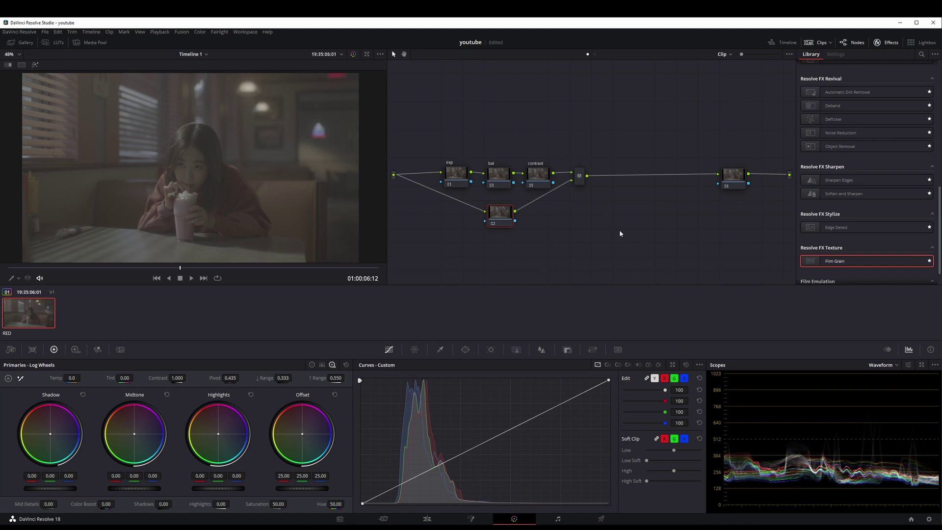
text(window)
key(Return)
Extend the window branch with two serial nodes and label the final node 'cst'
key(alt+s)
key(alt+s)
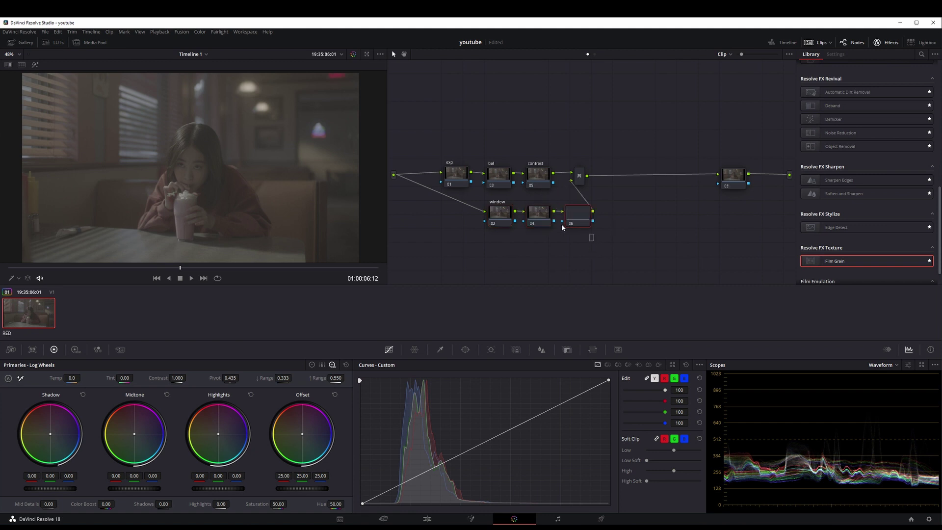
click(461, 212)
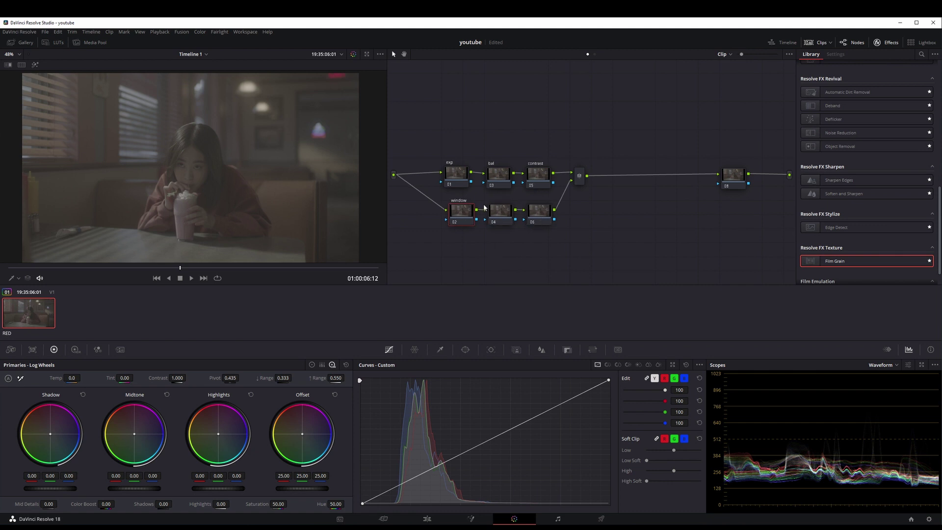
drag(579, 176, 578, 178)
click(723, 180)
text(cst)
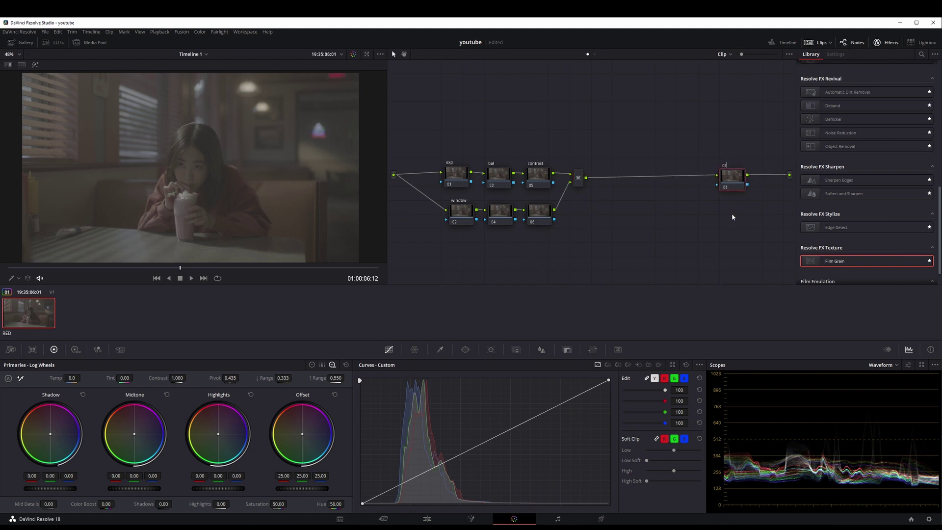
Insert a node before cst with parallel nodes beside it, raise the group, and save the project
drag(737, 186, 719, 186)
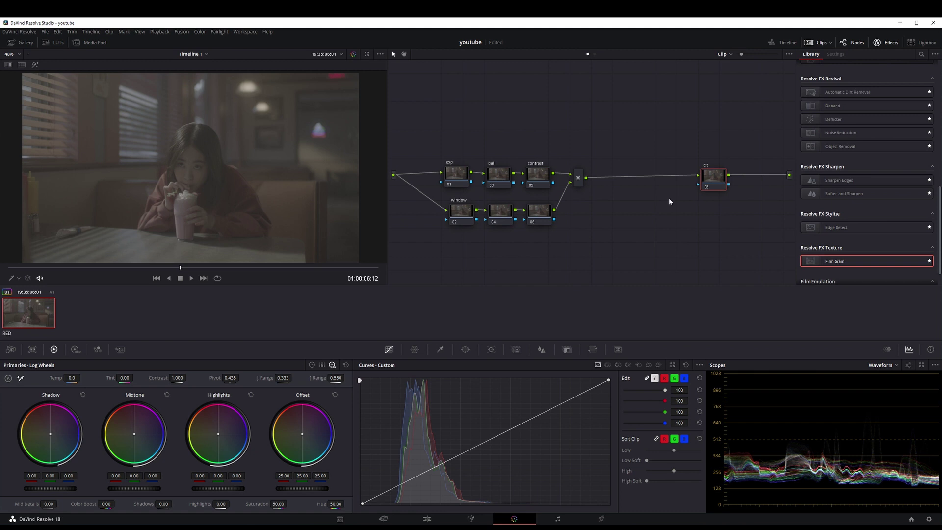
key(shift+s)
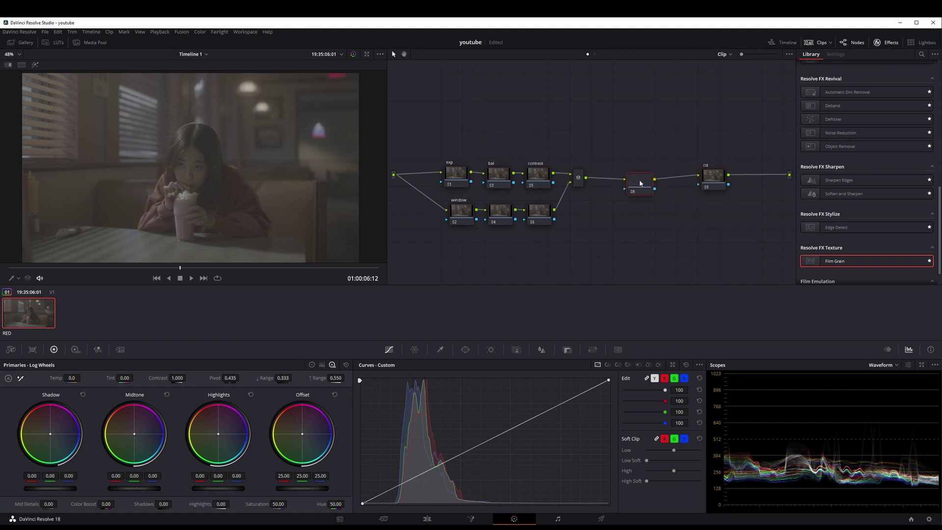
key(alt+p)
key(alt+p)
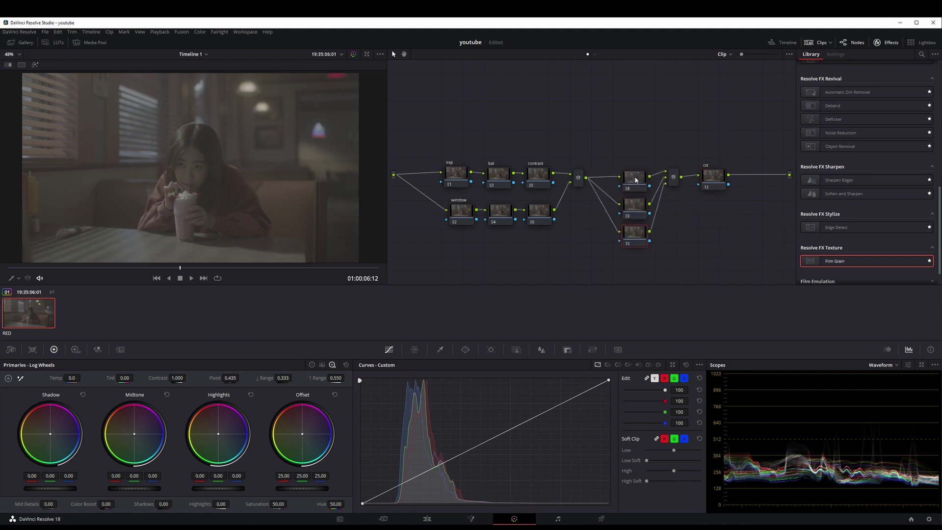
drag(632, 165, 634, 290)
drag(645, 176, 644, 159)
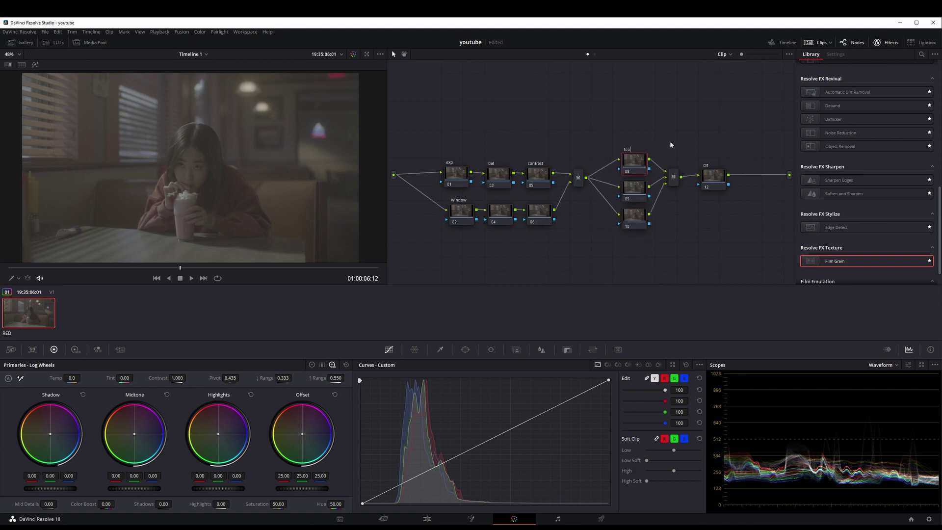
click(641, 191)
key(ctrl+s)
Label the three parallel nodes look, hsv H and hsv S and nudge them into place
drag(636, 195, 637, 221)
text(hig)
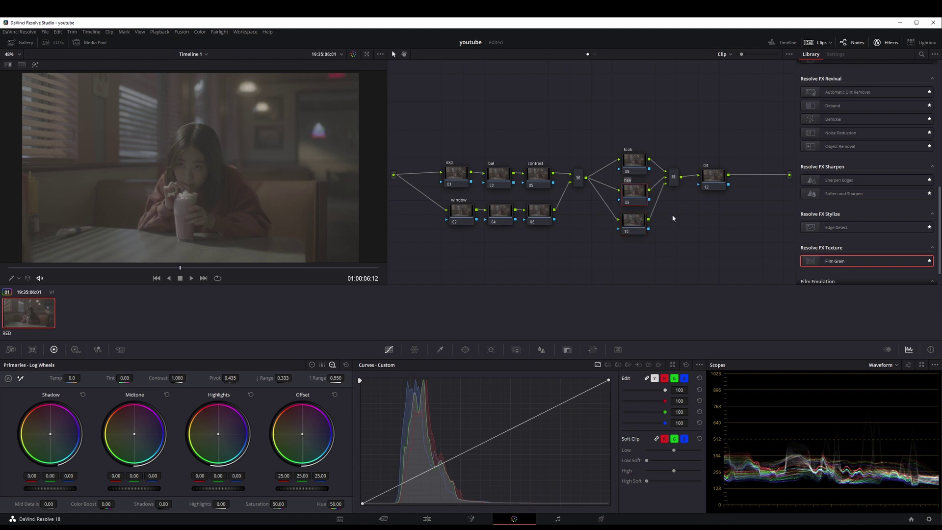
text(h)
click(646, 224)
text(hsv S)
key(Return)
drag(644, 222, 646, 225)
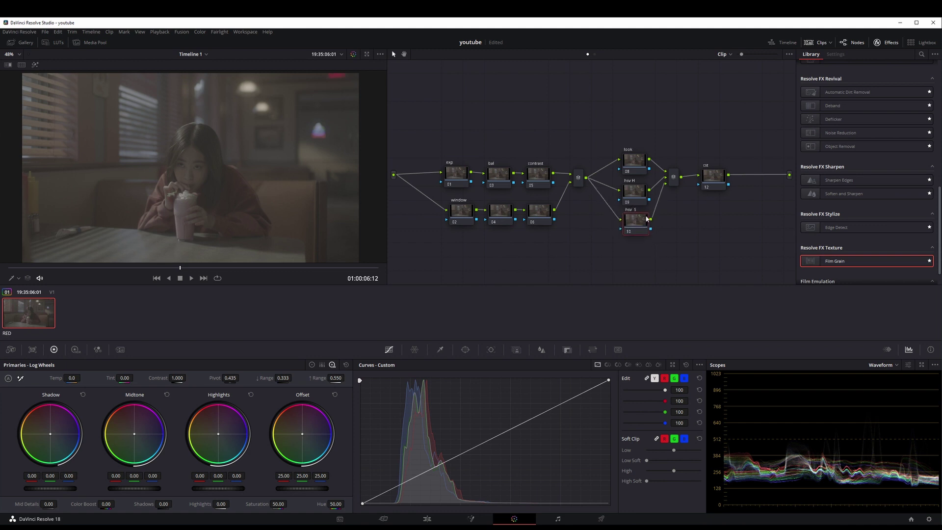
Apply the Color Space Transform effect to the cst node
click(706, 178)
scroll(868, 192, up, 10)
drag(846, 154, 700, 173)
drag(715, 180, 715, 182)
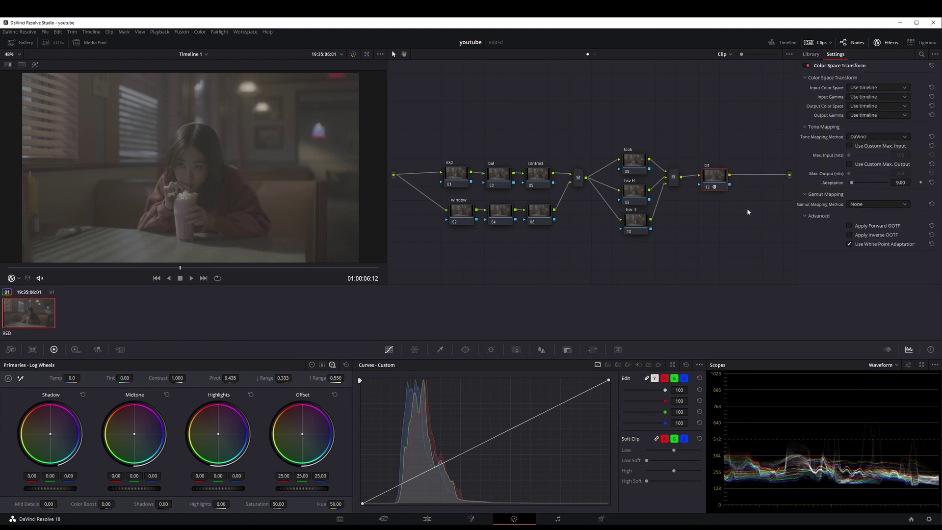
Set the input to REDWideGamutRGB colour space with RED Log3G10 gamma
click(905, 87)
scroll(891, 119, down, 3)
scroll(891, 119, down, 3)
scroll(891, 119, down, 3)
click(883, 112)
click(888, 97)
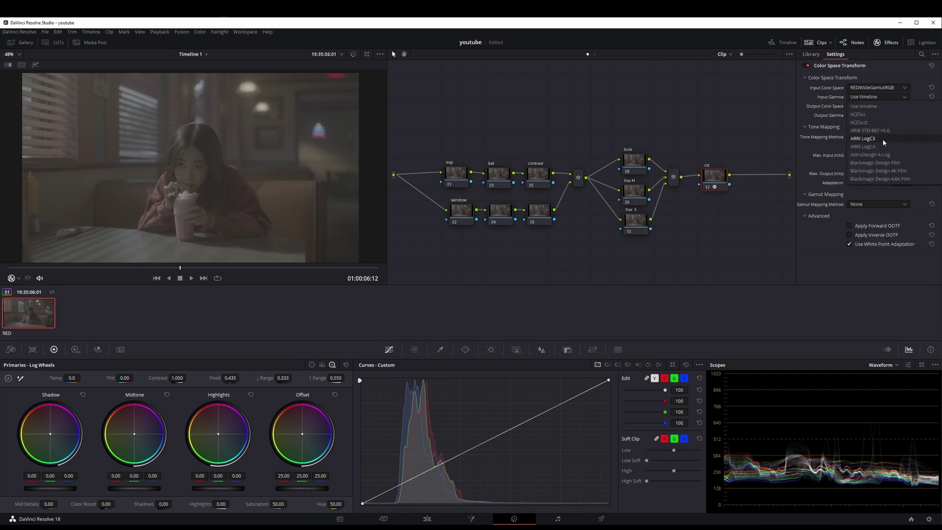
scroll(890, 164, down, 3)
scroll(884, 154, down, 3)
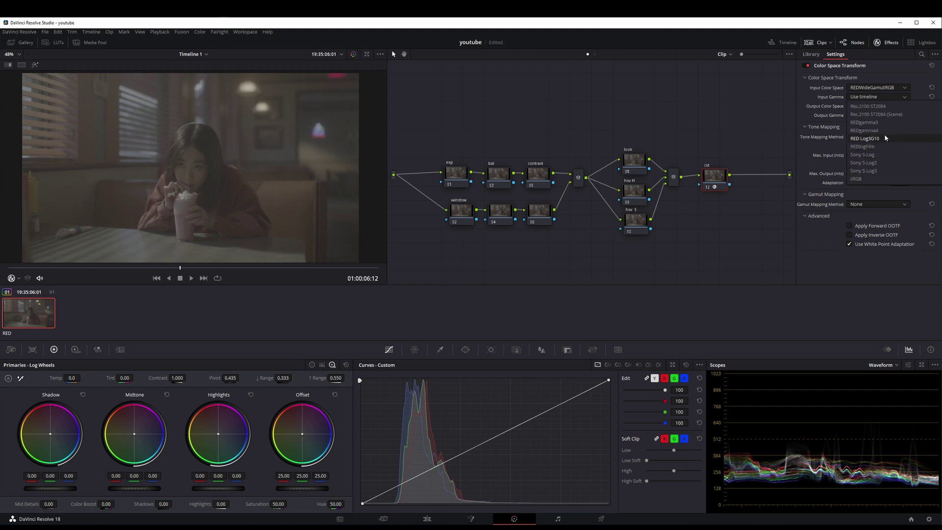
click(880, 138)
Set output to Rec.709 / Gamma 2.4 with Luminance Mapping and Saturation Compression
click(884, 105)
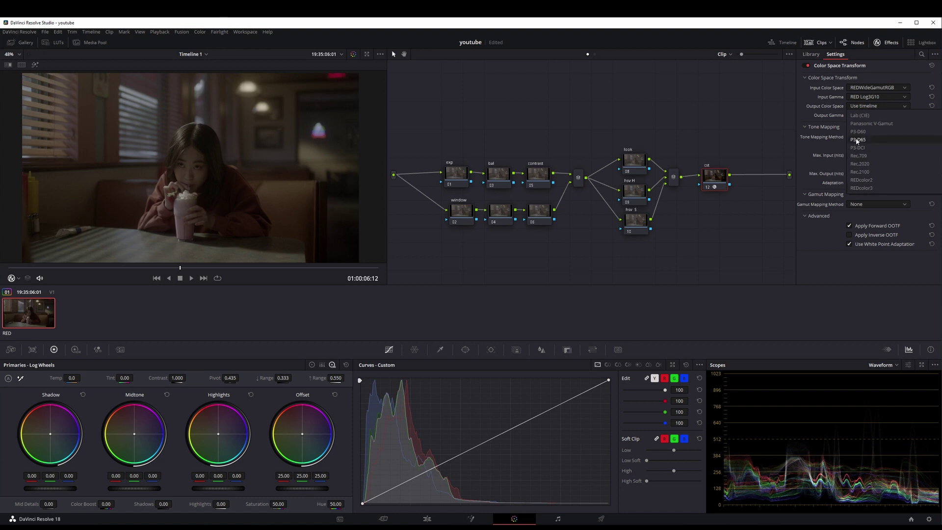
click(871, 156)
click(881, 115)
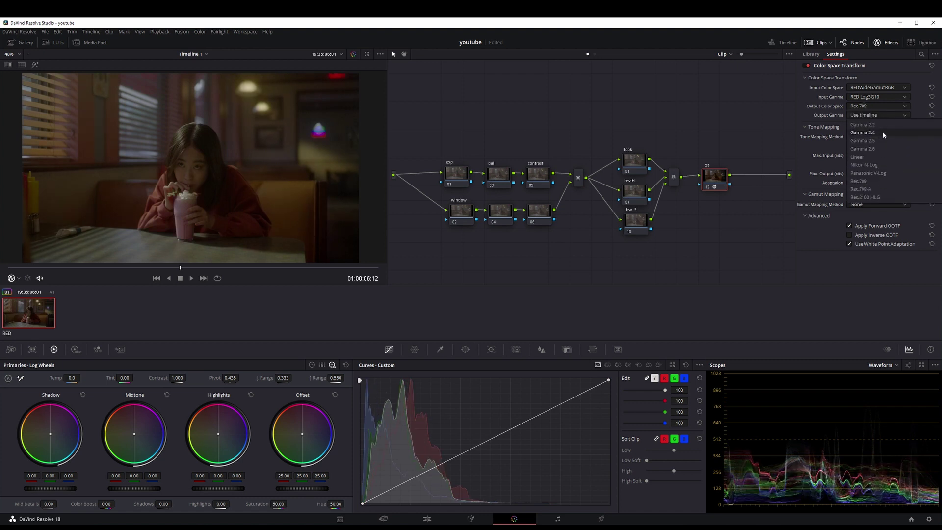
click(897, 138)
click(900, 136)
click(888, 169)
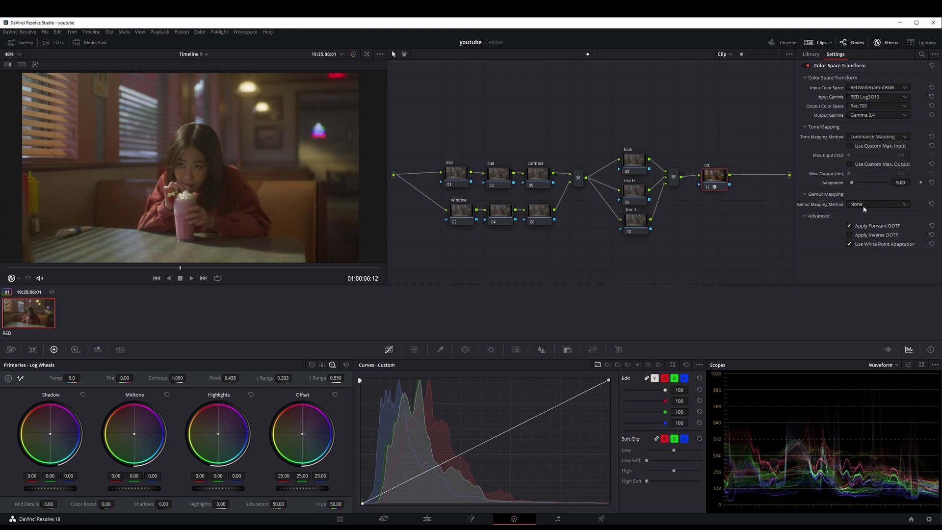
click(888, 205)
click(868, 222)
drag(721, 180, 733, 181)
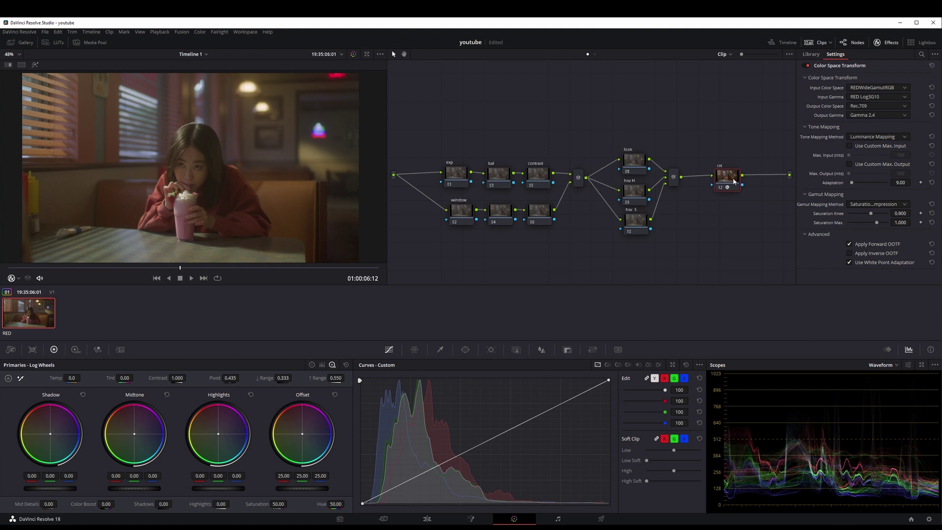
click(464, 176)
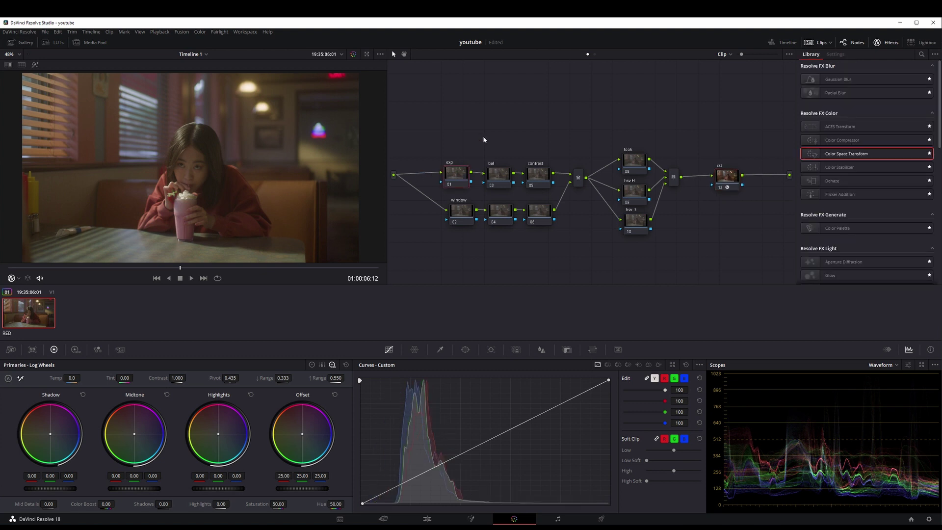
On a later frame with the bal node selected, float the enlarged scopes at screen centre
drag(167, 269, 186, 268)
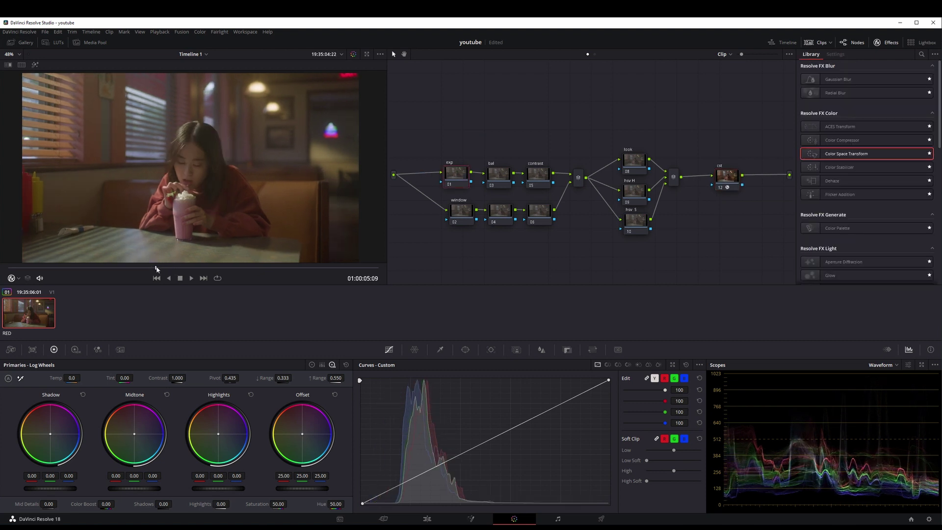
click(501, 170)
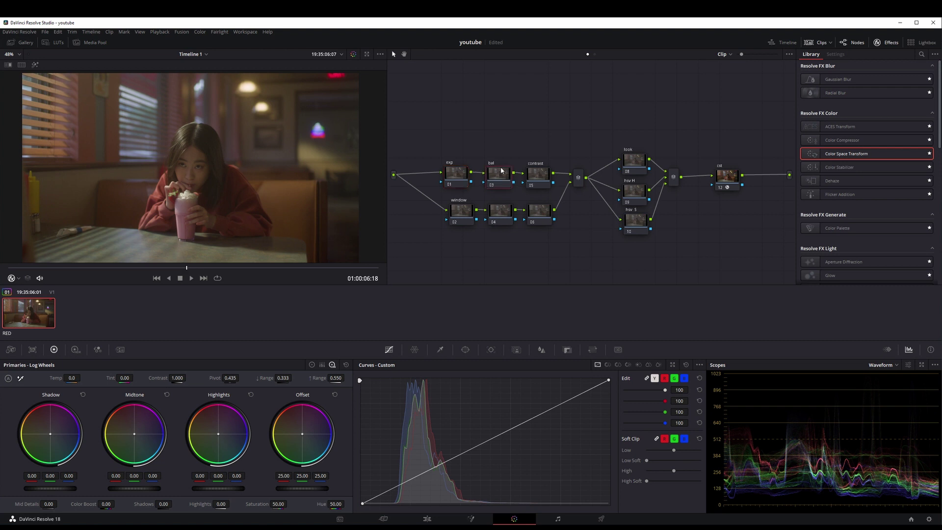
click(921, 364)
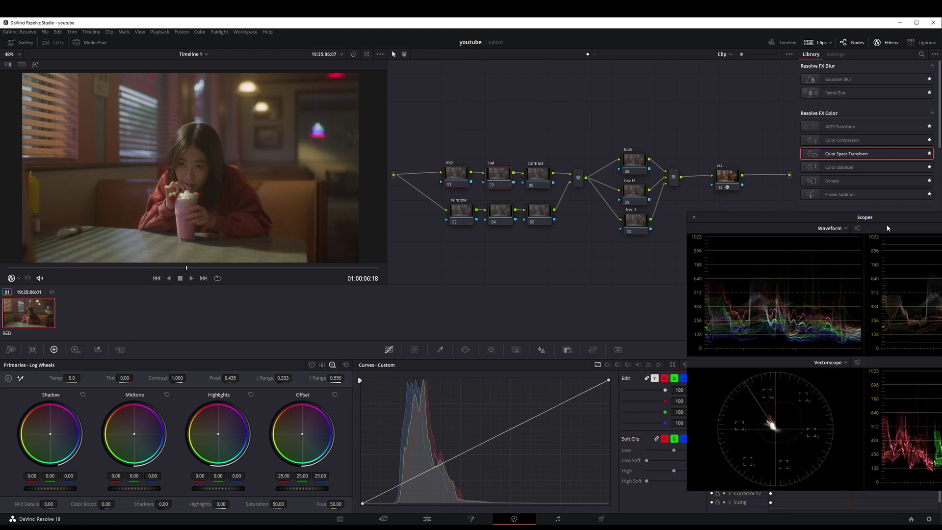
drag(887, 227, 643, 247)
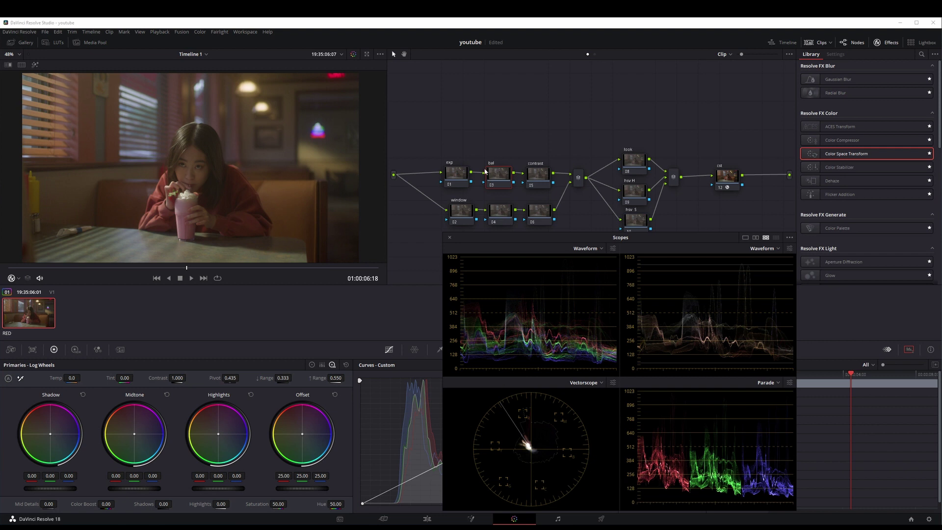
Browse the Color menu's grading commands, then close it
click(200, 31)
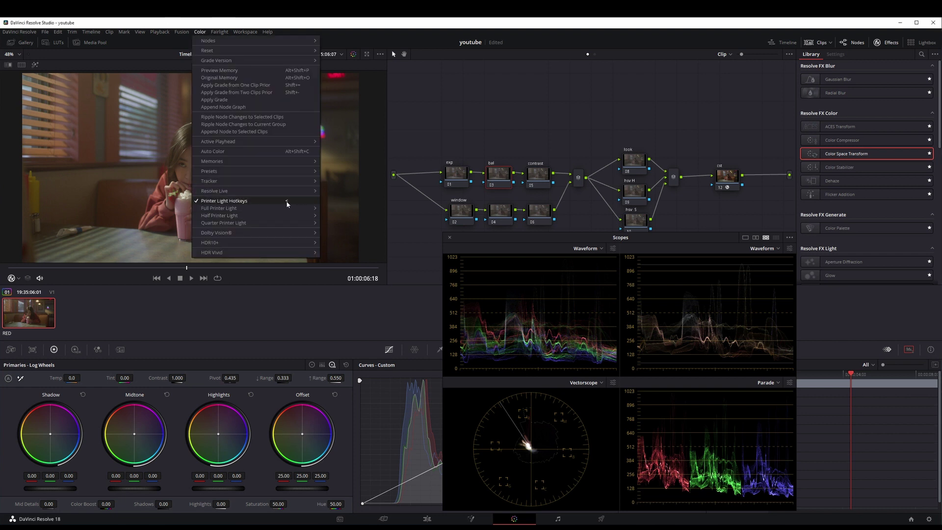
mouse_move(308, 209)
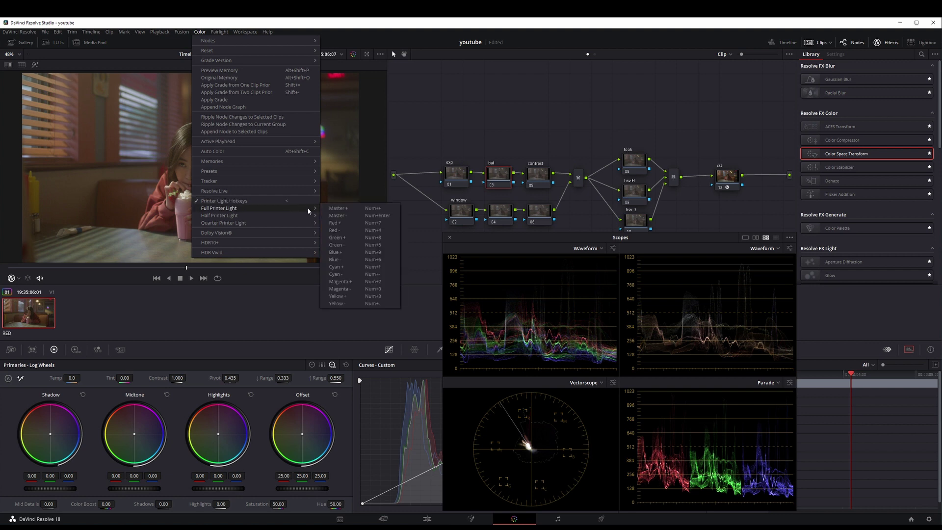
click(361, 244)
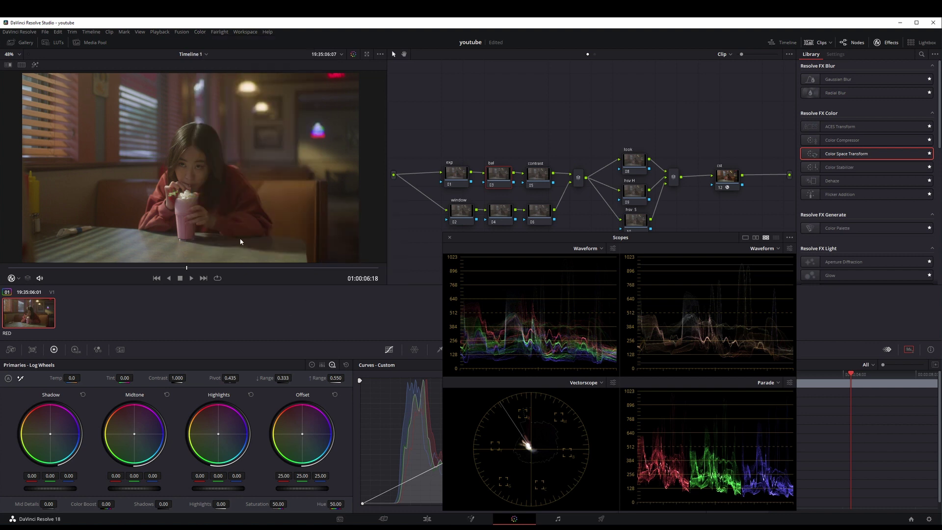
Show the Lift, Gamma, Gain wheels and toggle the contrast node off and on to compare
click(312, 364)
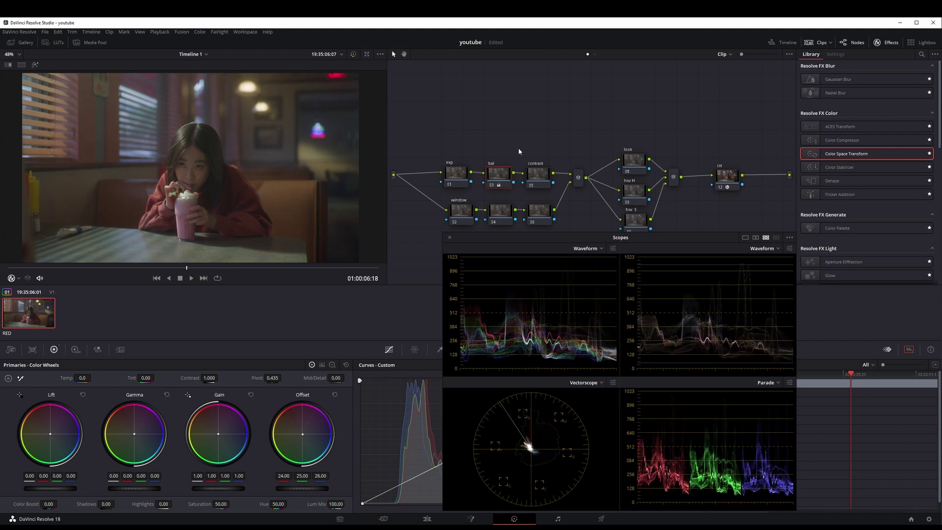
click(459, 181)
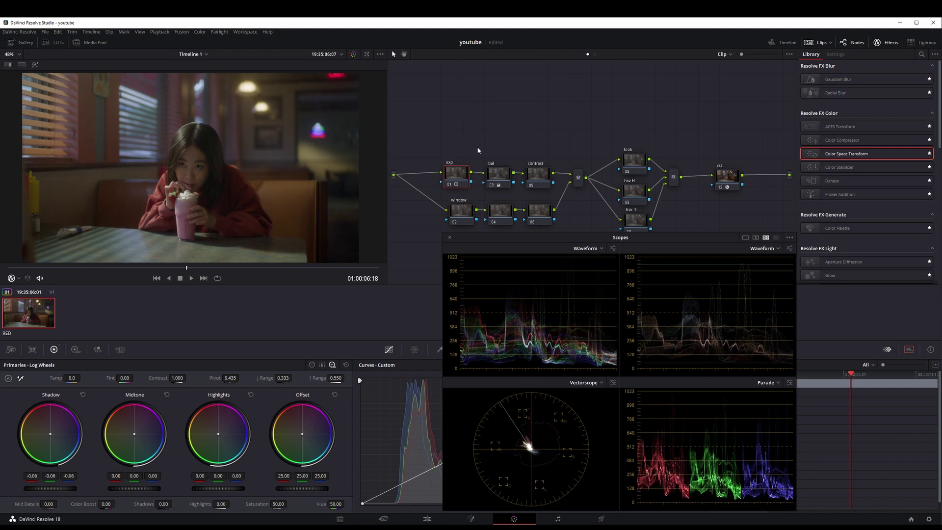
click(537, 177)
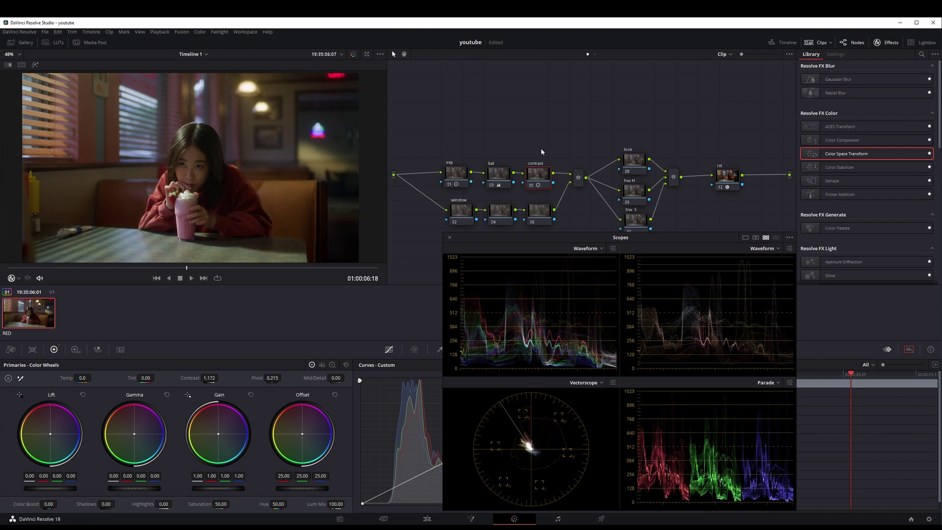
key(ctrl+d)
key(ctrl+d)
key(ctrl+d)
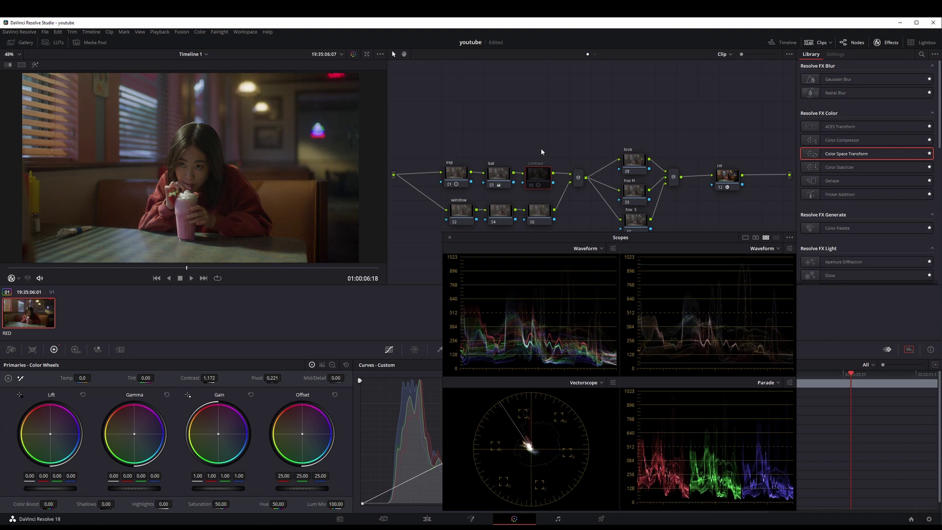
key(ctrl+d)
key(ctrl+d)
key(ctrl+d)
key(ctrl+d)
key(ctrl+d)
key(ctrl+d)
key(ctrl+d)
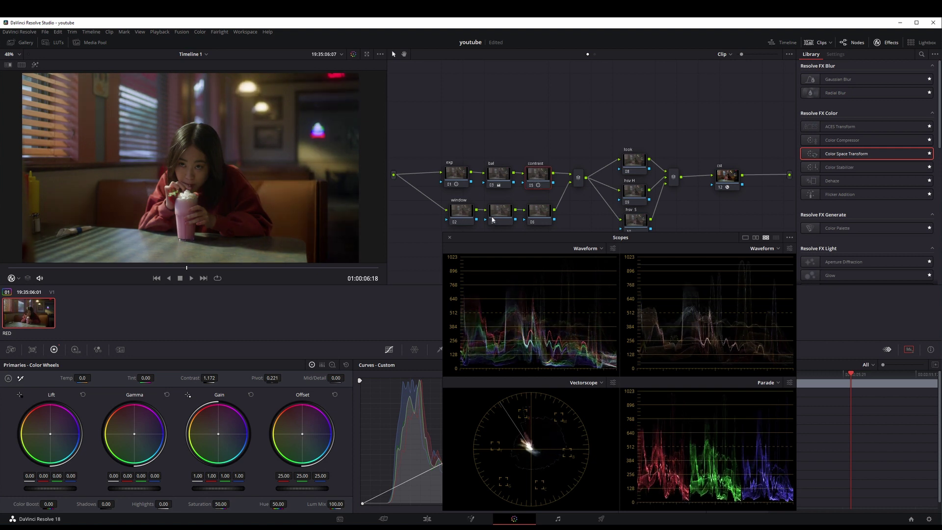
click(463, 210)
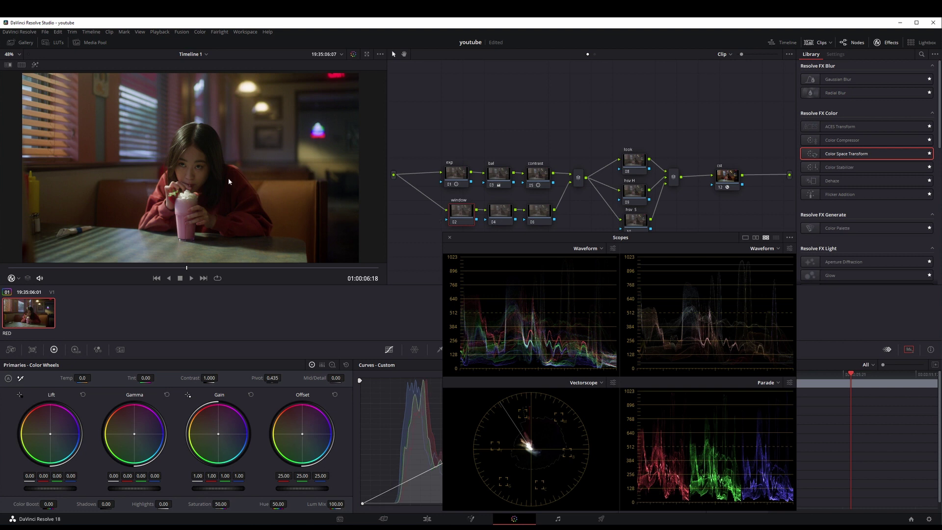
scroll(218, 189, down, 1)
Add a circle window on the window node and shape it into a tall ellipse around the woman
mouse_move(559, 234)
mouse_down()
mouse_move(661, 175)
mouse_move(607, 38)
mouse_up()
click(369, 416)
drag(228, 206, 242, 219)
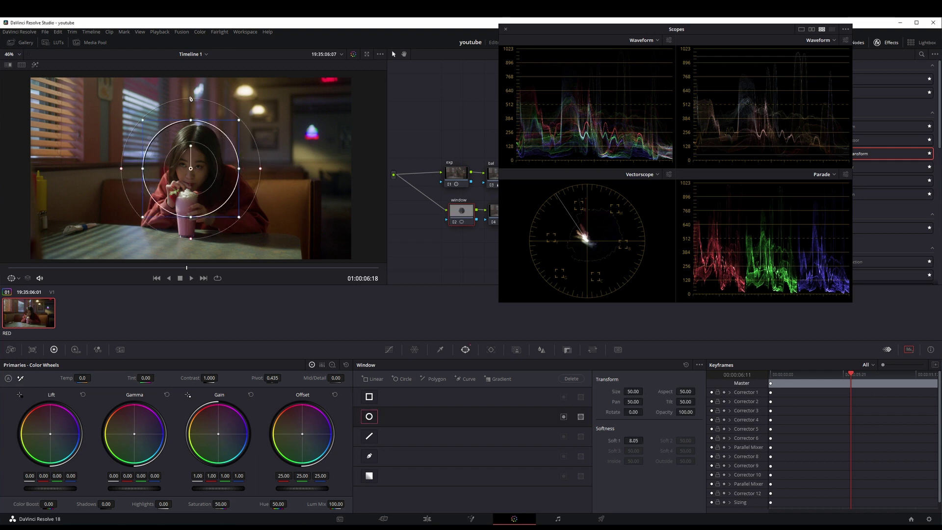
drag(191, 114, 191, 90)
drag(239, 168, 237, 172)
drag(237, 245, 243, 255)
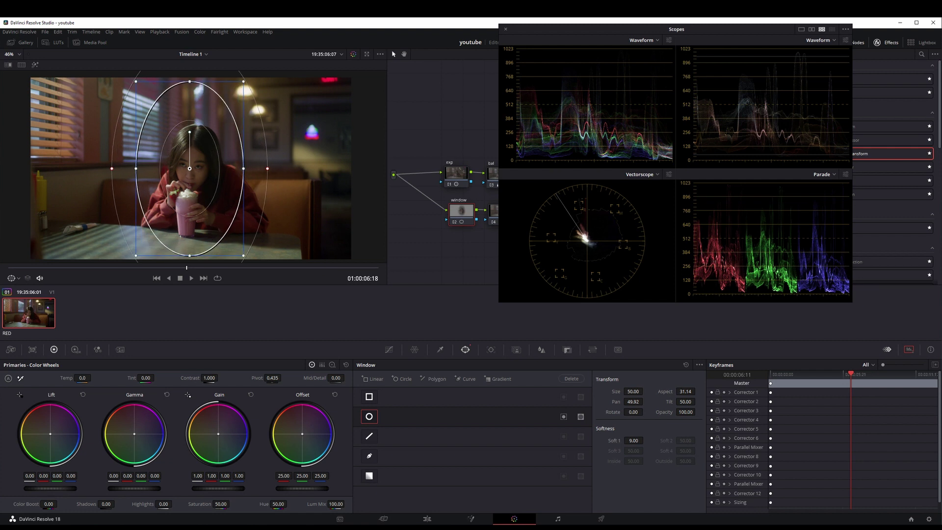
mouse_move(186, 267)
mouse_down()
mouse_move(9, 268)
mouse_move(332, 268)
mouse_move(297, 268)
mouse_up()
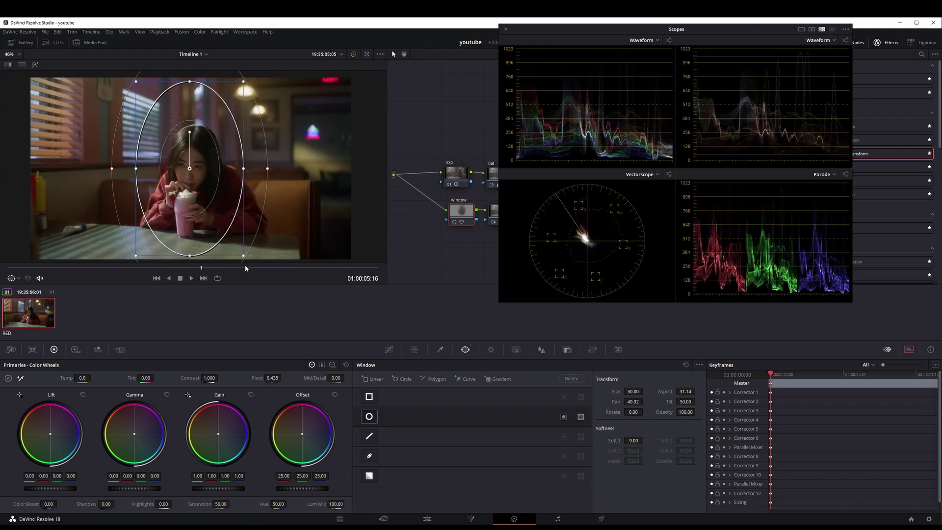
drag(211, 220, 206, 212)
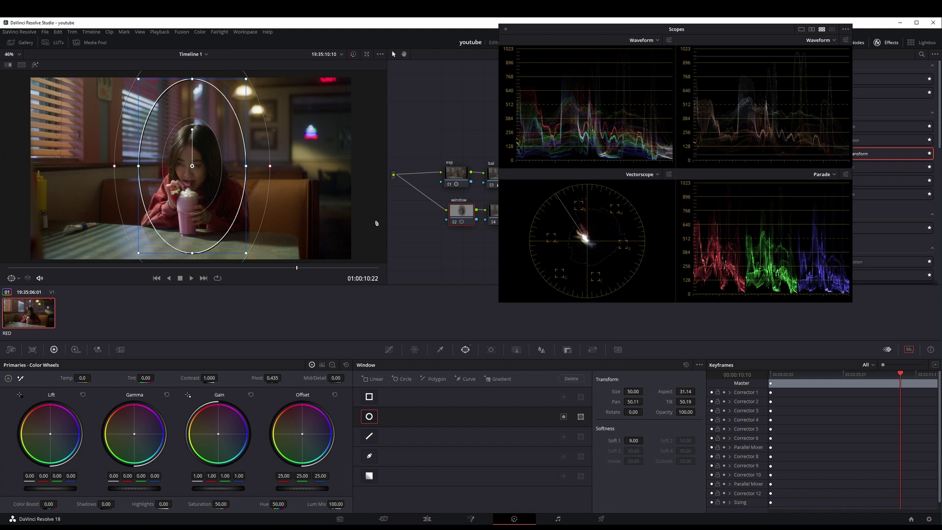
Soften and invert the ellipse mask, hide its outline in the viewer, and move the scopes down
drag(633, 440, 640, 440)
click(563, 417)
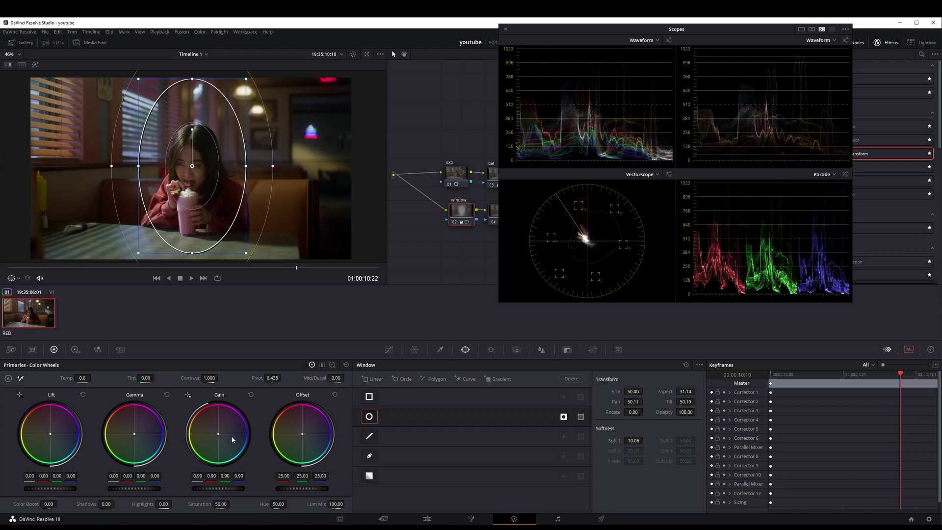
click(452, 182)
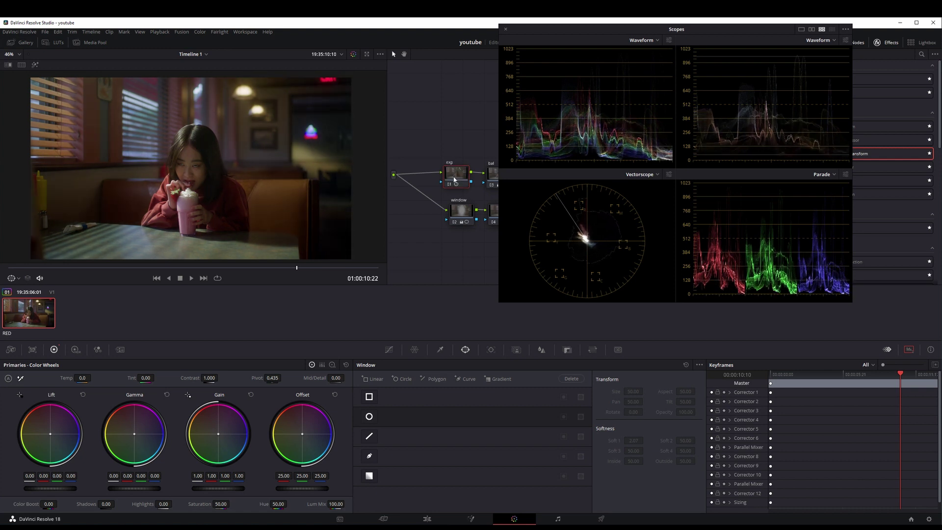
click(463, 210)
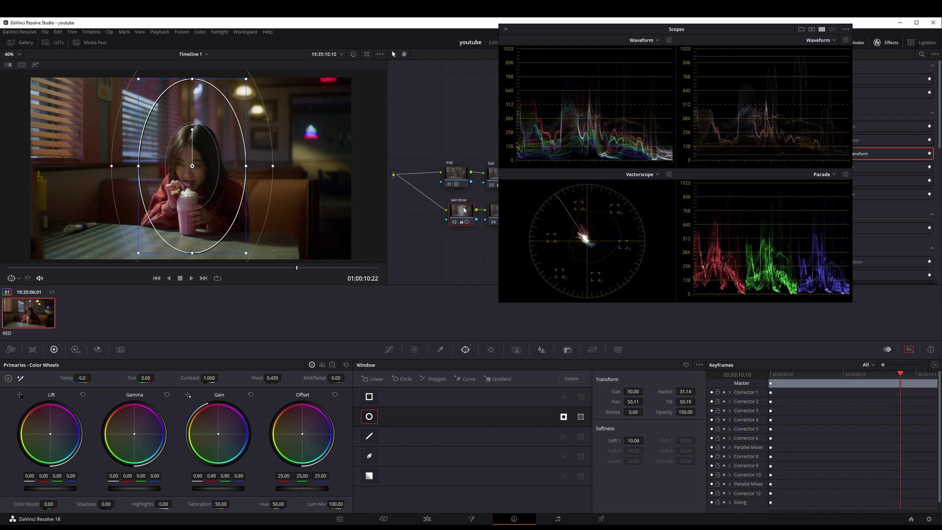
click(14, 278)
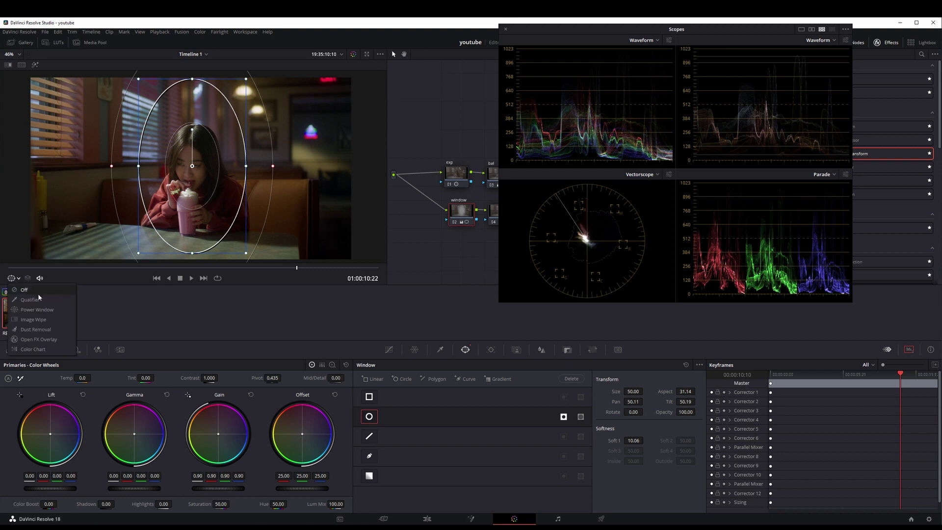
click(29, 300)
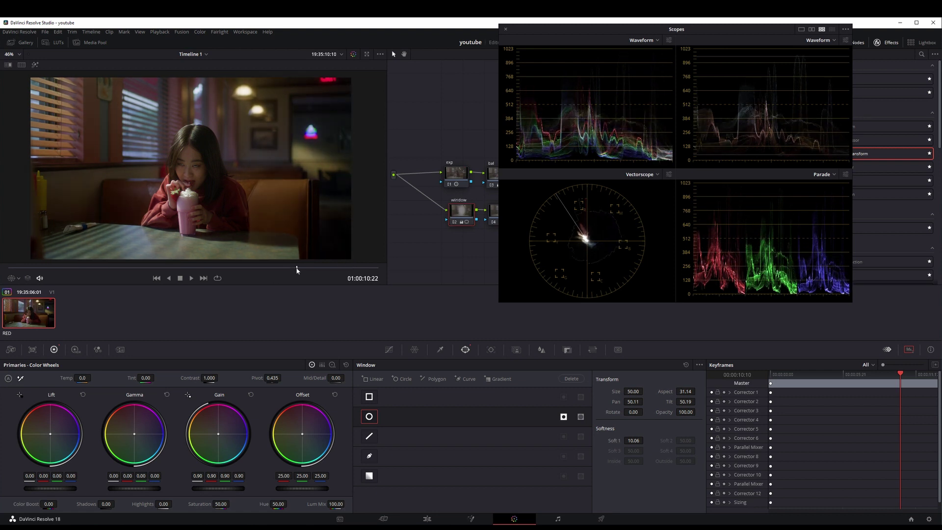
mouse_move(297, 268)
mouse_down()
mouse_move(243, 268)
mouse_move(307, 265)
mouse_up()
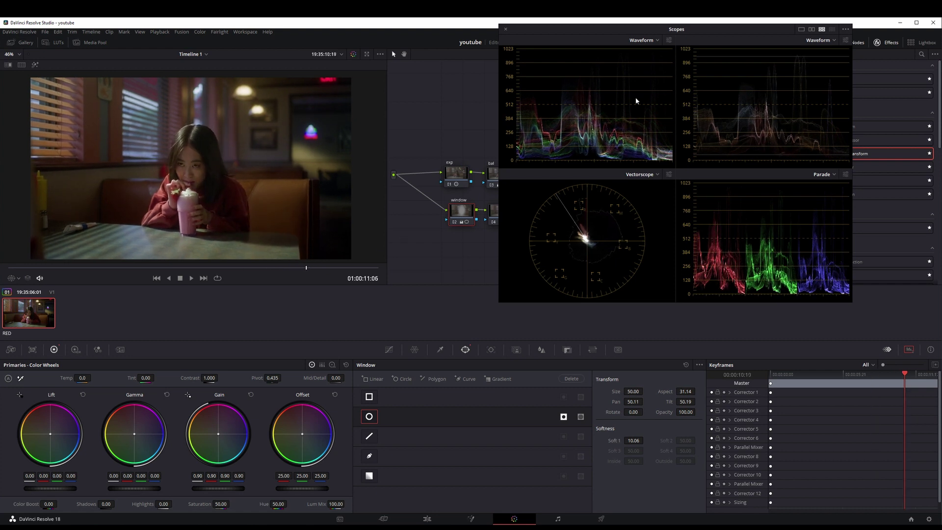
drag(626, 38, 577, 246)
Toggle the look node off and on and briefly switch the primaries to log wheels
click(636, 163)
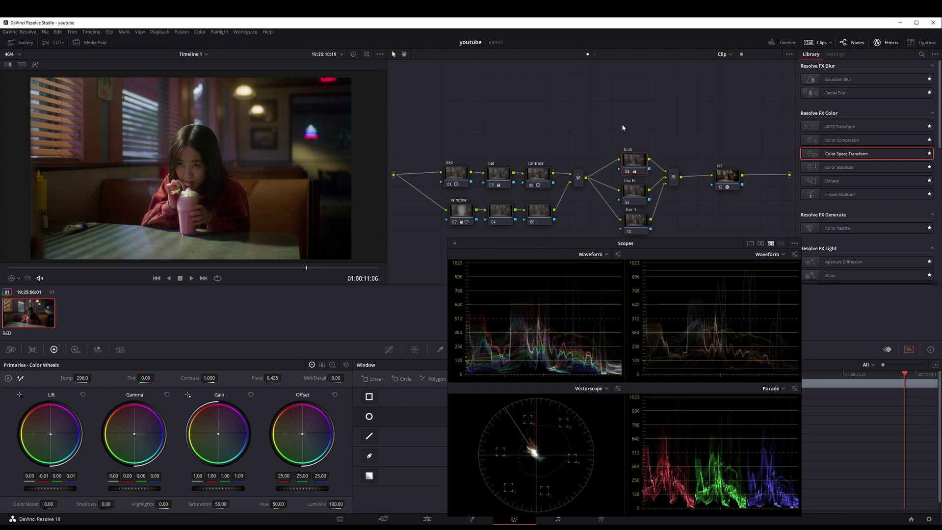
key(ctrl+d)
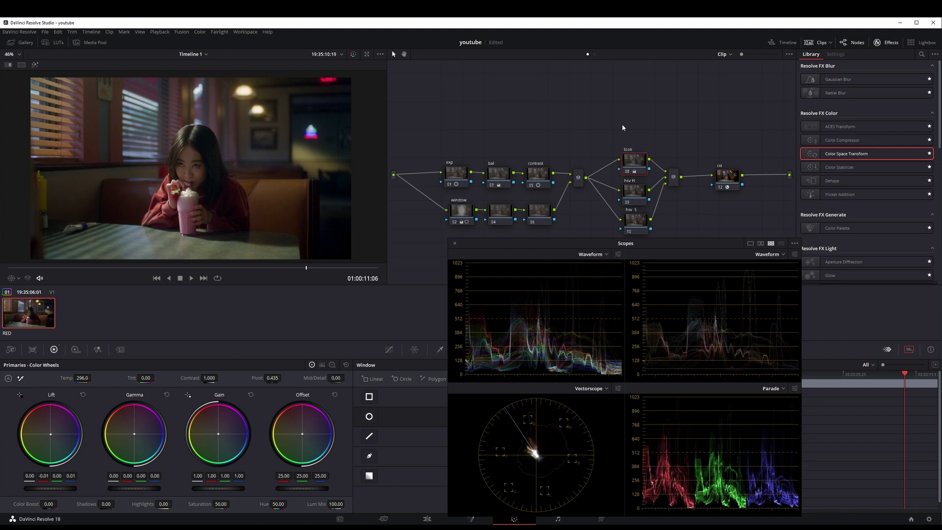
key(ctrl+d)
key(ctrl+d)
key(alt+z)
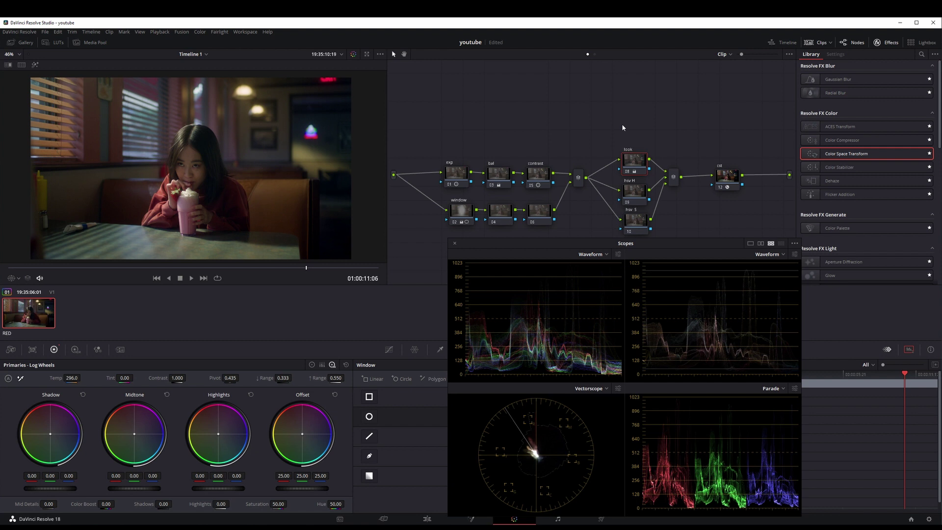
key(alt+z)
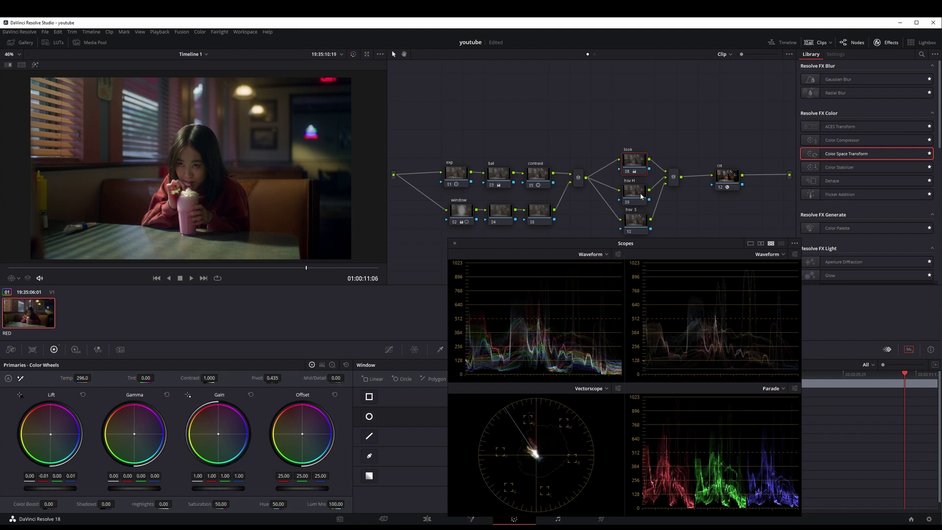
Show log wheels and bypass the look node to compare the grade on an earlier frame
key(ctrl+d)
key(ctrl+d)
key(ctrl+d)
key(ctrl+d)
key(ctrl+d)
key(ctrl+d)
key(ctrl+z)
key(ctrl+z)
key(ctrl+z)
key(ctrl+z)
key(ctrl+z)
key(ctrl+z)
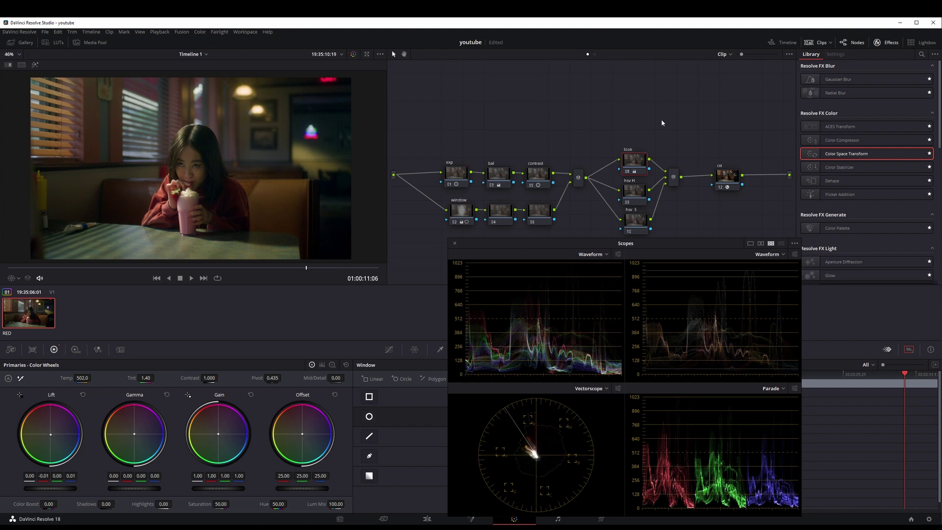
key(alt+l)
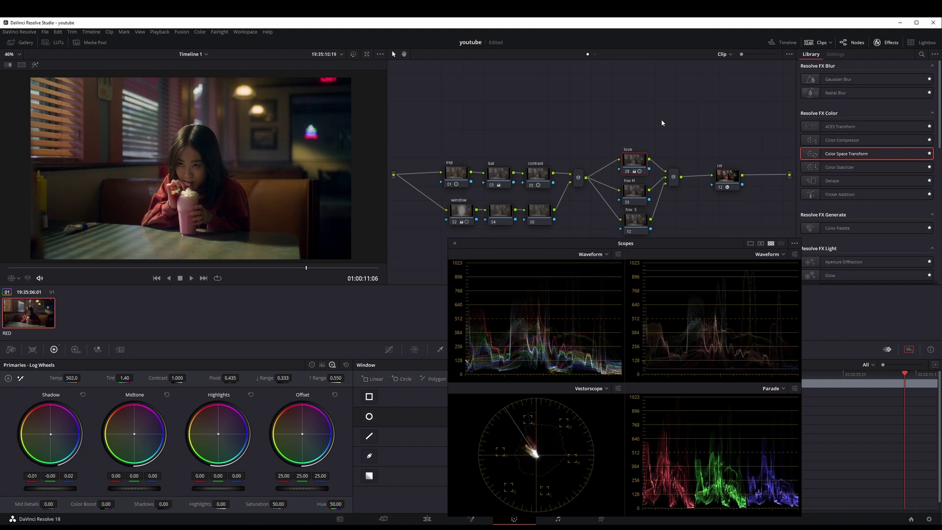
key(ctrl+d)
key(ctrl+d)
key(ctrl+d)
key(ctrl+d)
key(ctrl+d)
key(ctrl+d)
key(ctrl+d)
key(ctrl+d)
key(ctrl+d)
key(ctrl+d)
key(ctrl+d)
key(ctrl+d)
key(ctrl+d)
key(ctrl+d)
key(ctrl+d)
key(ctrl+d)
key(ctrl+d)
key(ctrl+d)
key(ctrl+d)
key(ctrl+d)
mouse_move(310, 270)
mouse_down()
mouse_move(9, 263)
mouse_move(239, 269)
mouse_move(189, 267)
mouse_up()
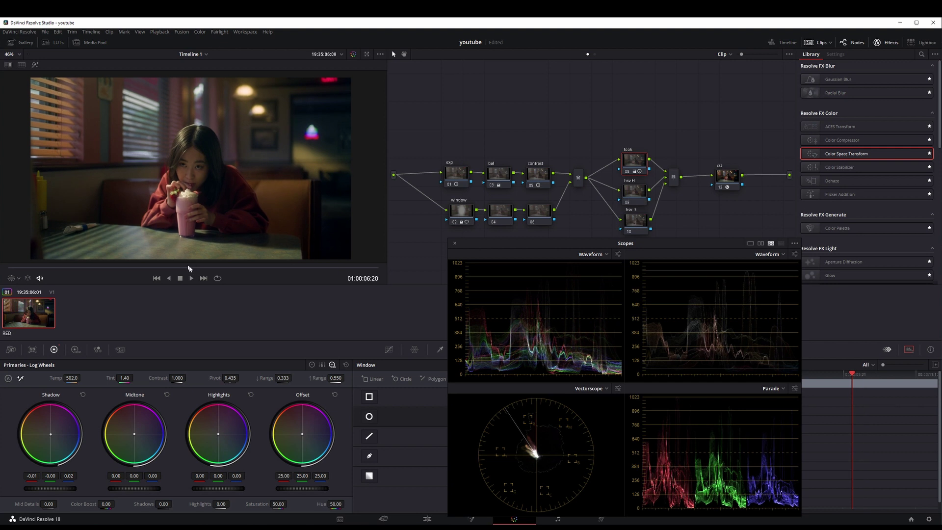
Move the scopes window aside and select the hsv S and hsv H nodes
click(631, 191)
mouse_move(656, 240)
mouse_down()
mouse_move(634, 250)
mouse_move(632, 224)
mouse_up()
click(634, 225)
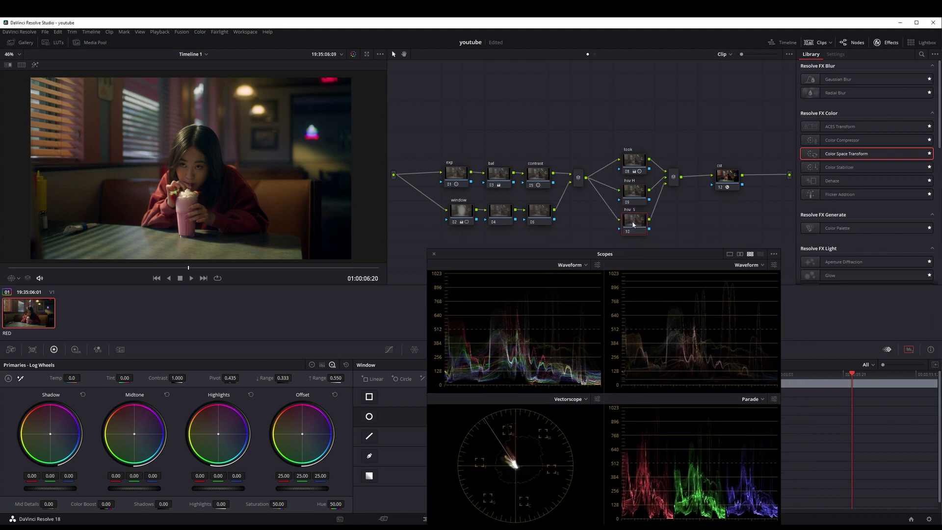
drag(639, 222, 640, 223)
click(638, 196)
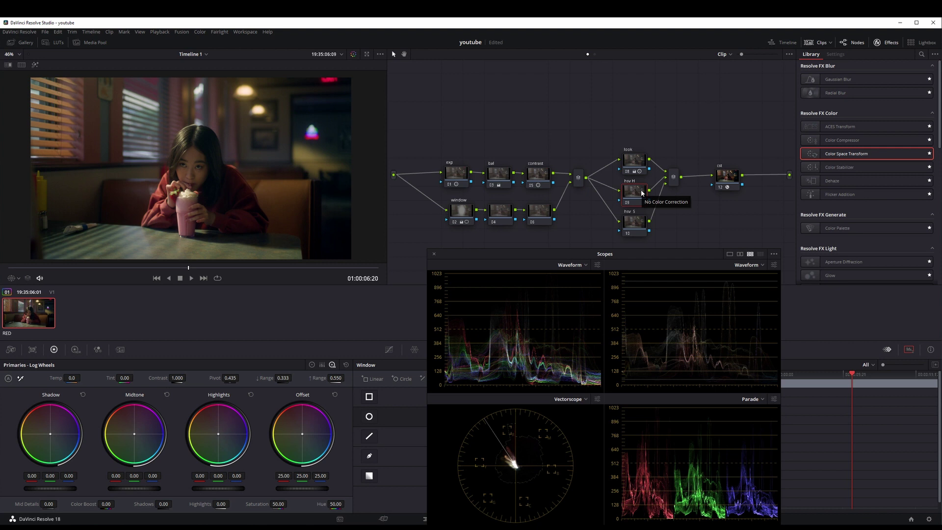
drag(664, 254, 663, 254)
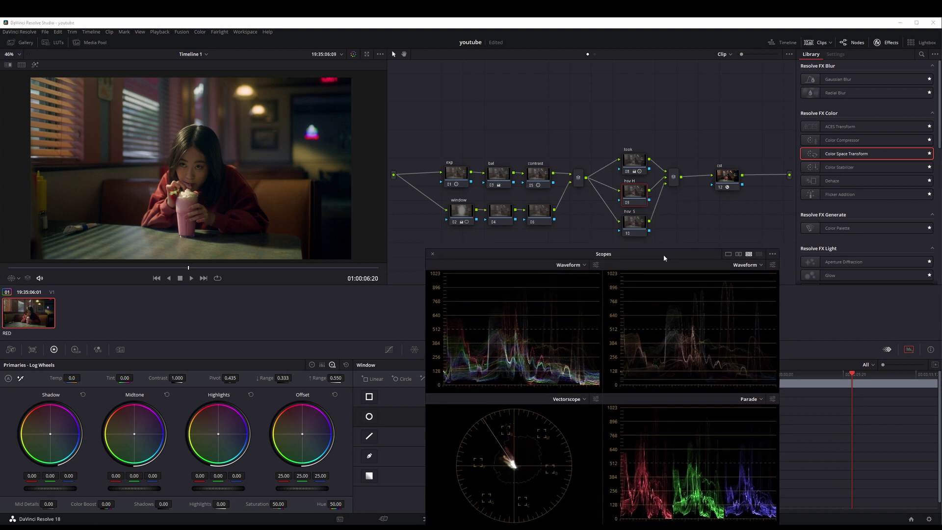
Create a new grade version, delete hsv H, relabel hsv S as 'sat', then load Version 2
key(ctrl+y)
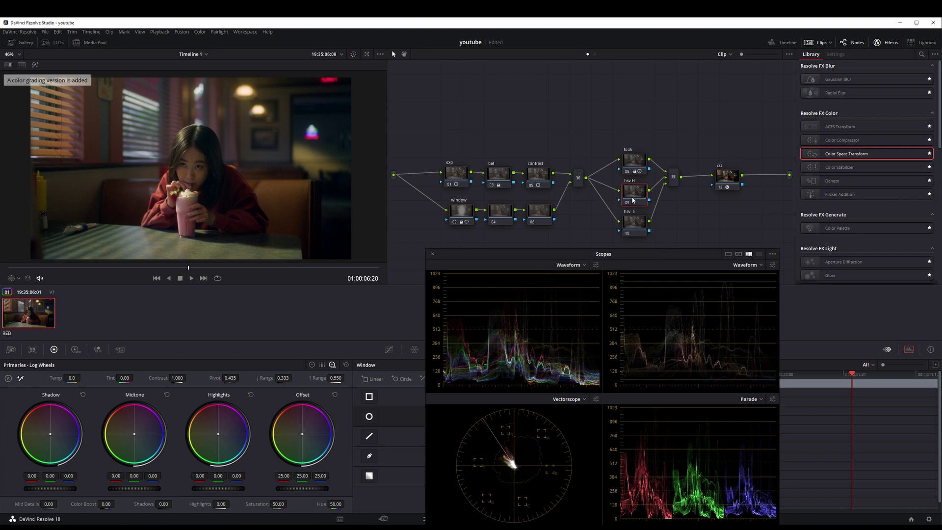
key(Delete)
drag(633, 224, 635, 207)
text(sat)
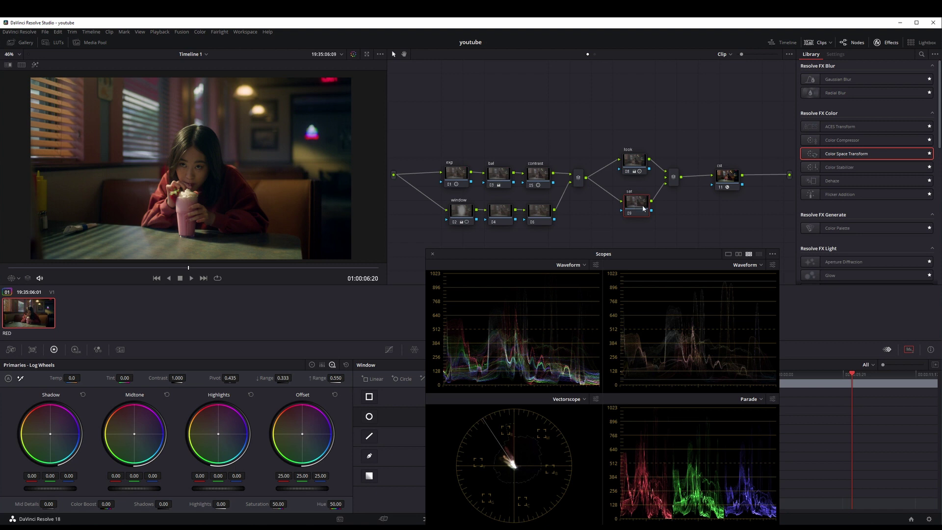
drag(641, 209, 639, 204)
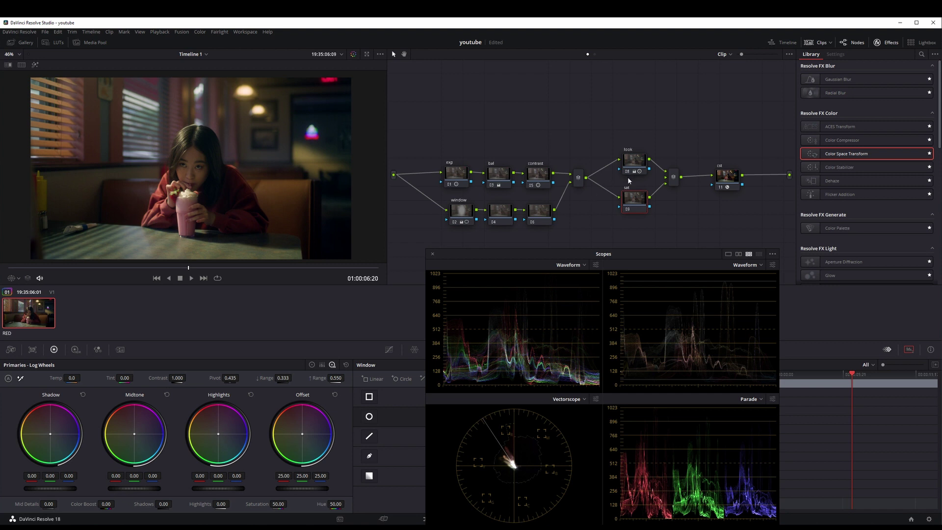
key(ctrl+n)
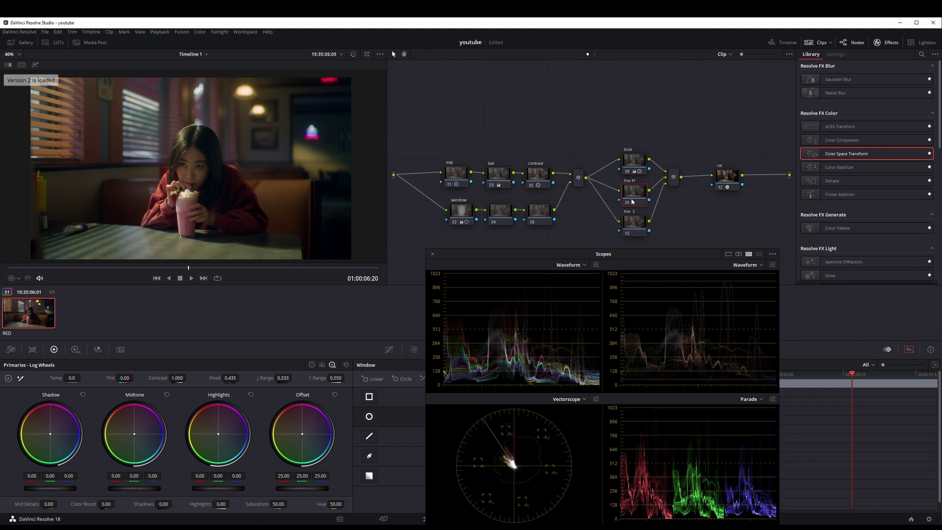
Set the hsv H node to HSV colour space and turn off its Channels 1 and 3
right_click(631, 198)
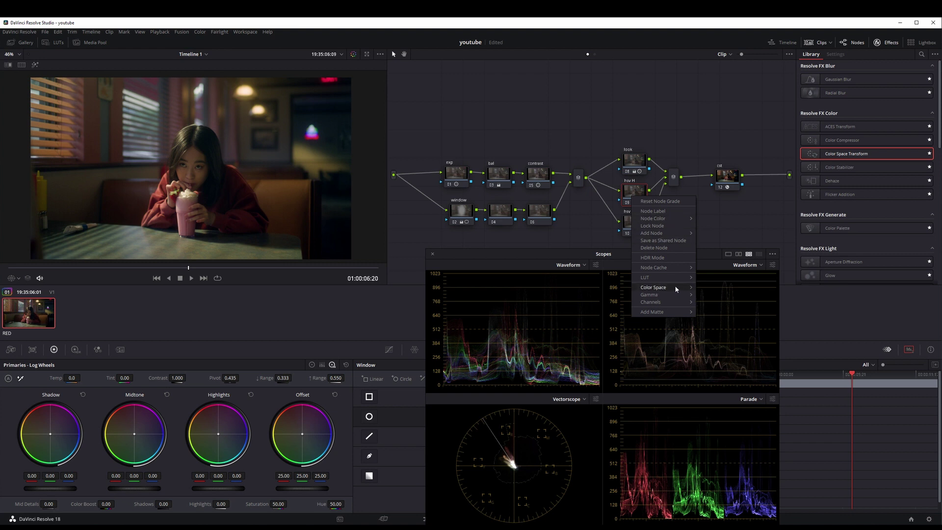
mouse_move(683, 291)
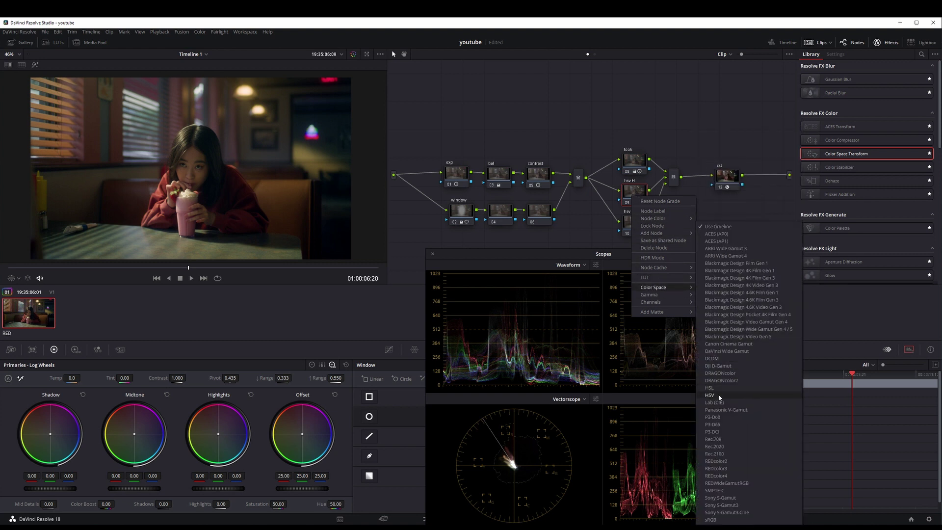
click(719, 396)
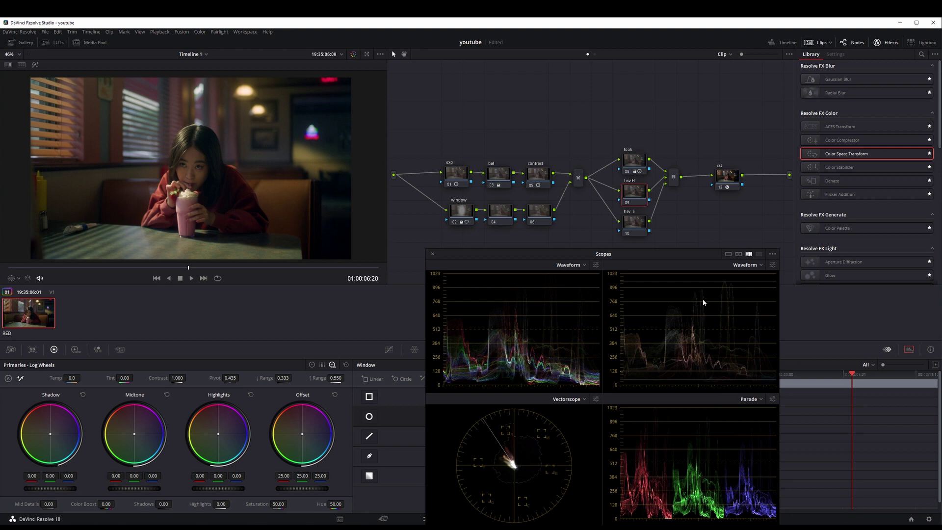
right_click(634, 198)
mouse_move(688, 304)
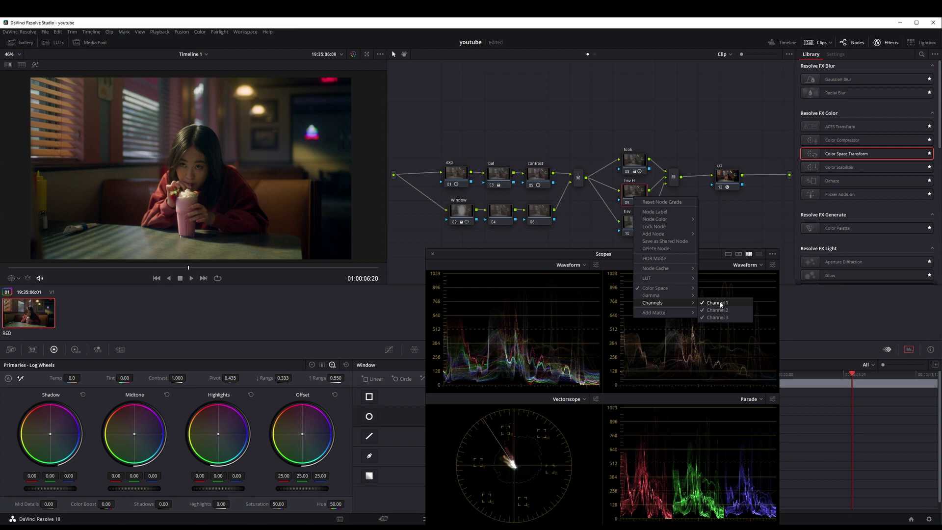
click(720, 304)
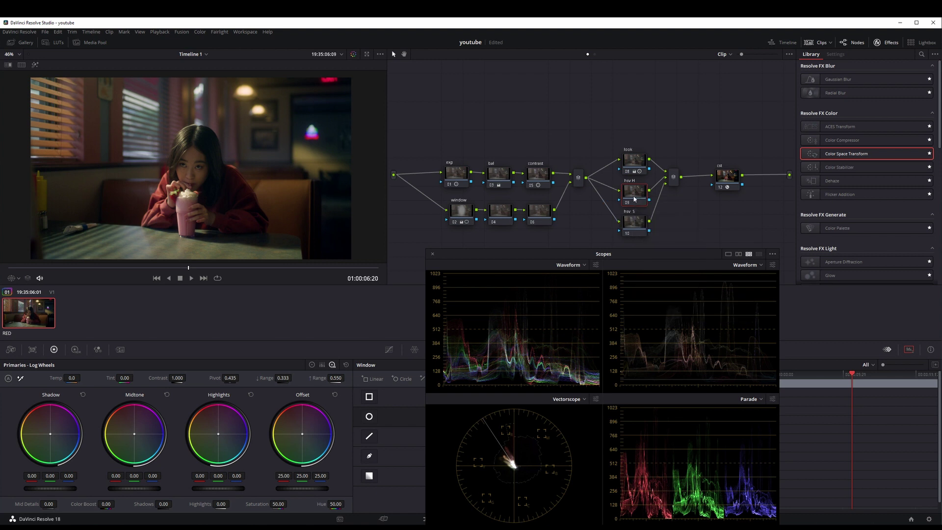
right_click(634, 199)
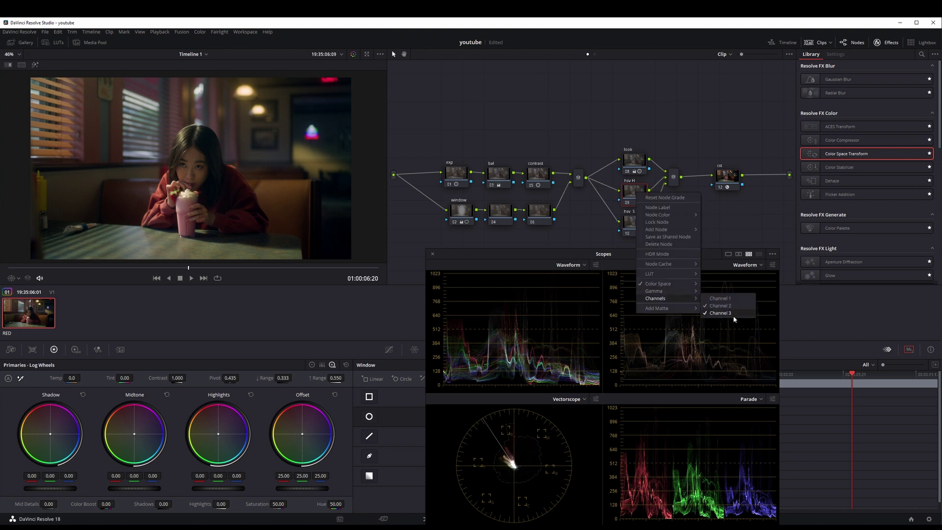
click(741, 317)
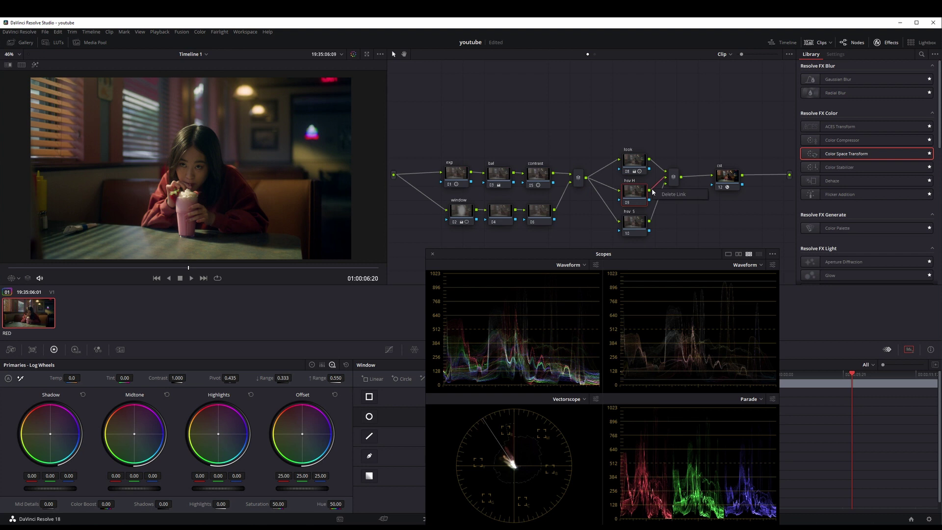
right_click(632, 194)
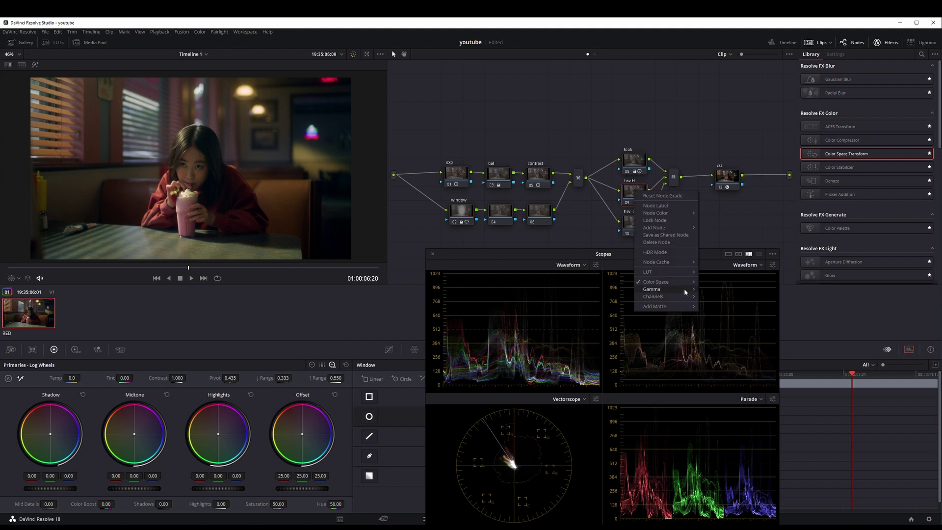
mouse_move(687, 296)
click(606, 200)
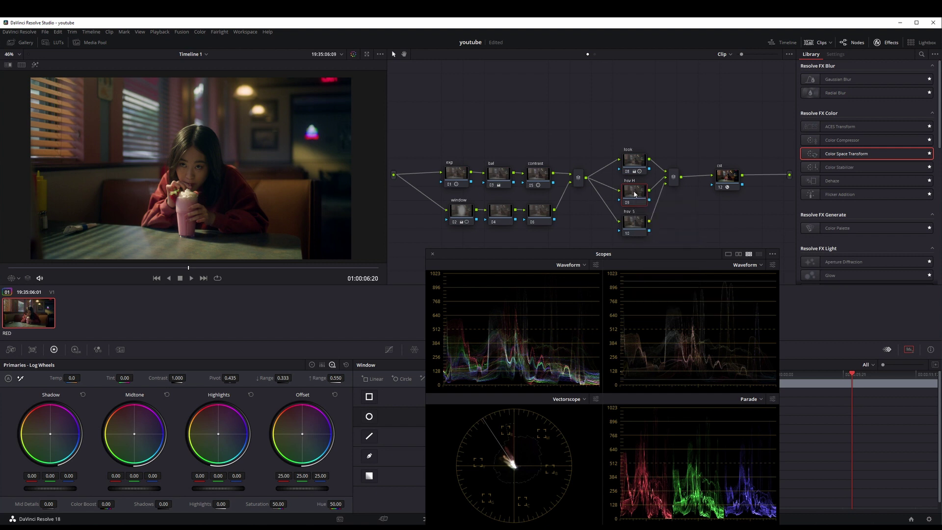
drag(634, 194, 636, 224)
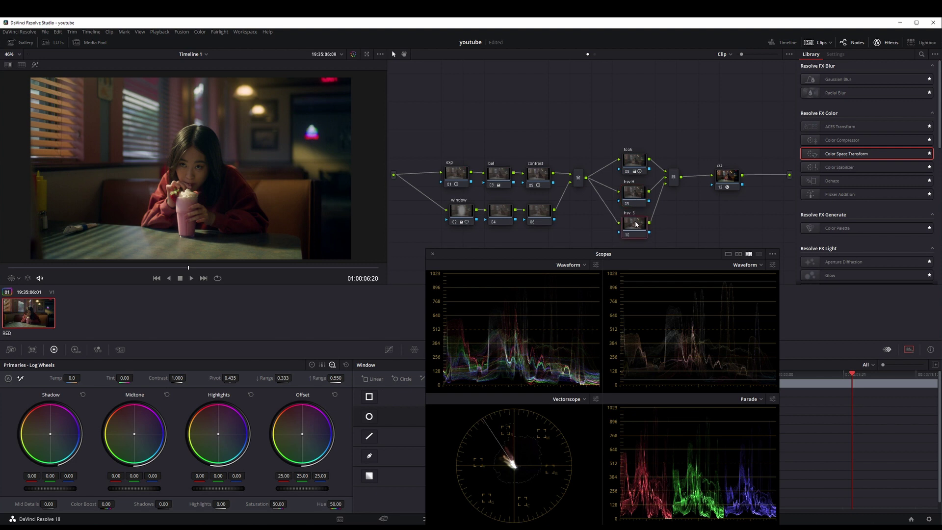
Set the hsv S node to HSV colour space and change which channels it affects, starting with Channel 1
right_click(636, 223)
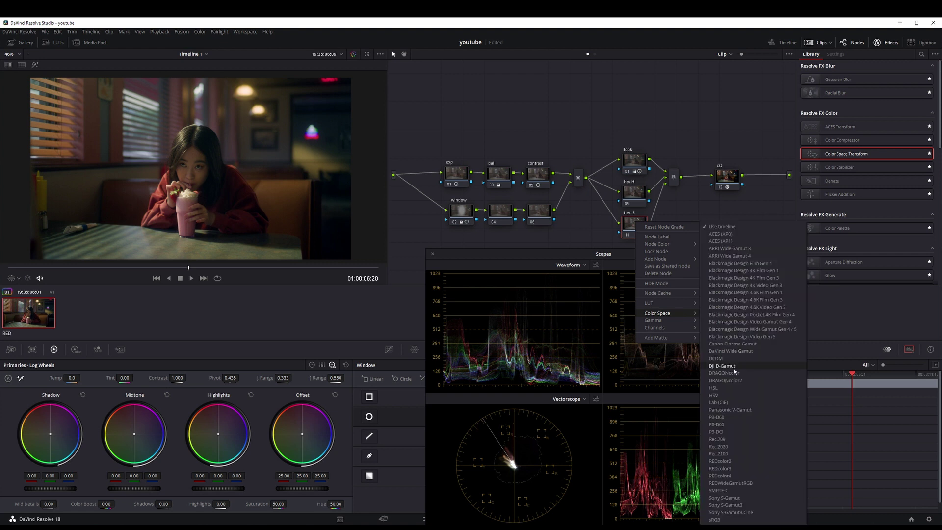
click(714, 395)
right_click(638, 226)
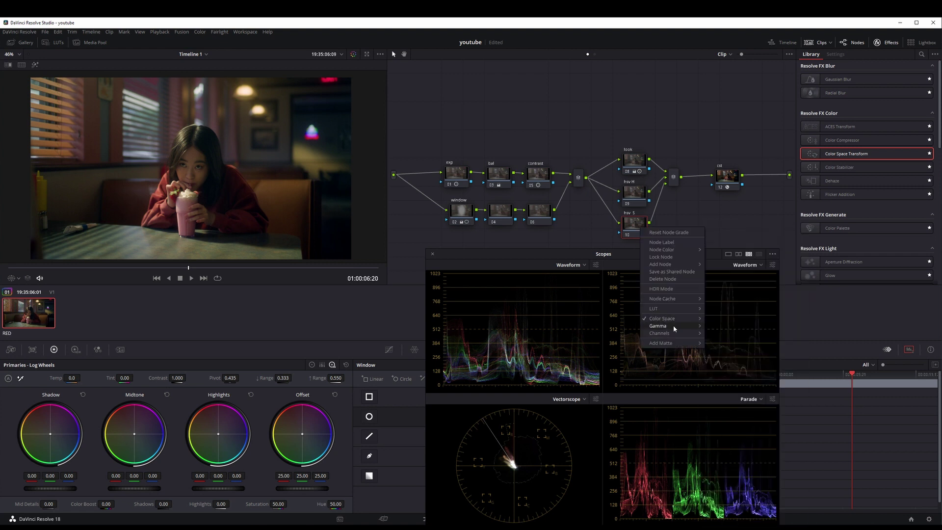
mouse_move(681, 333)
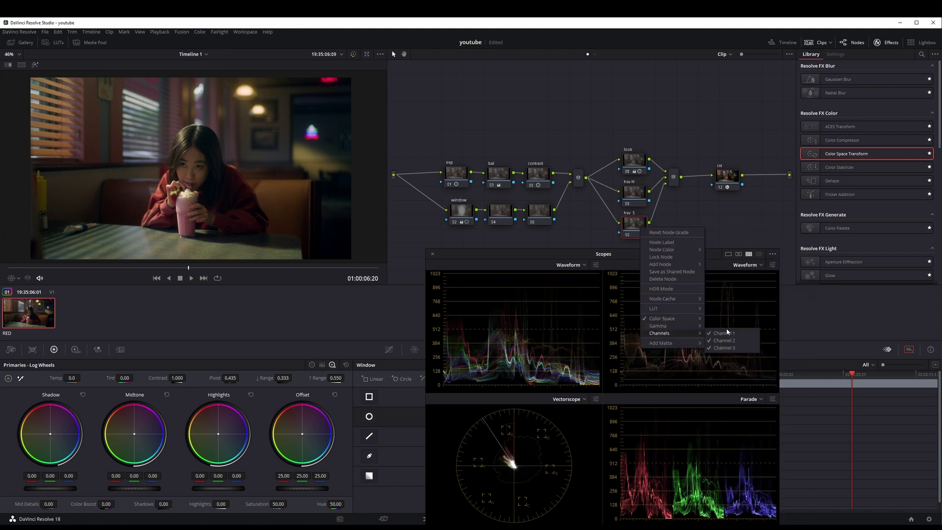
click(725, 334)
right_click(632, 225)
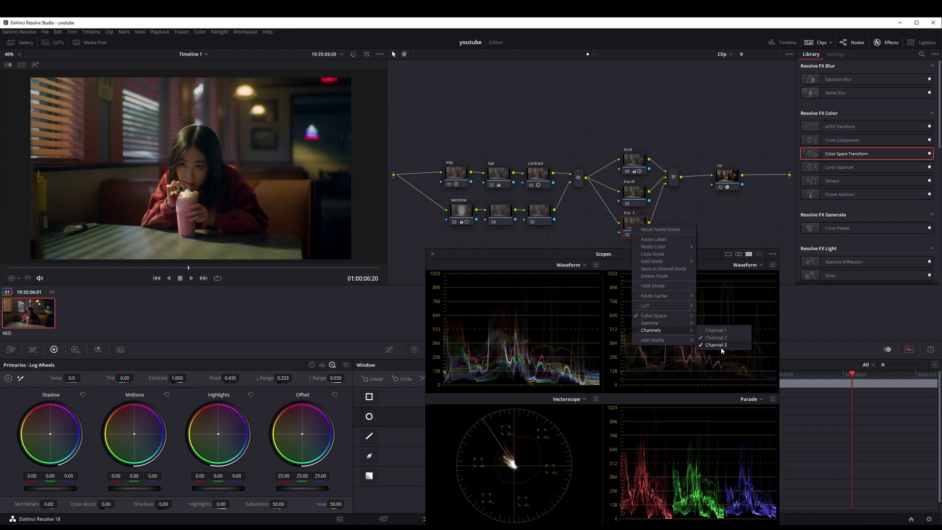
click(702, 332)
Adjust which channel the hsv H node affects
right_click(636, 189)
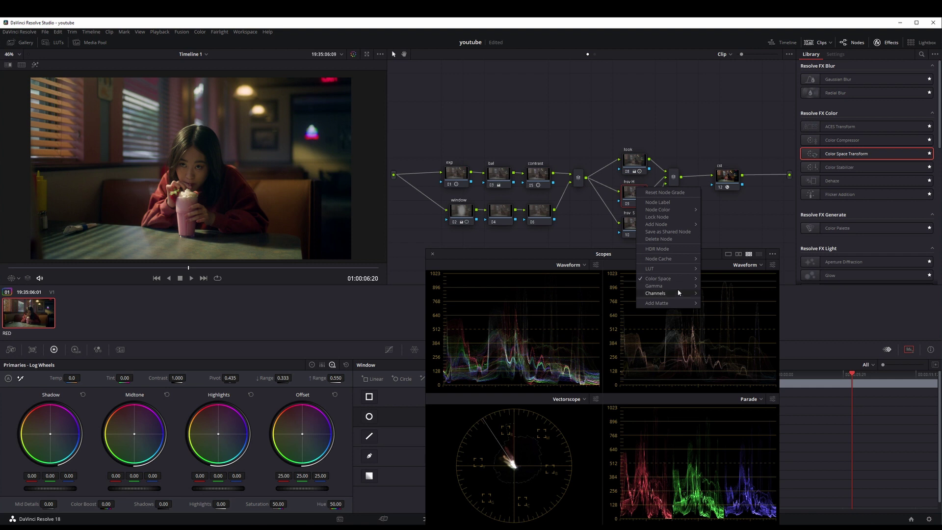
mouse_move(678, 293)
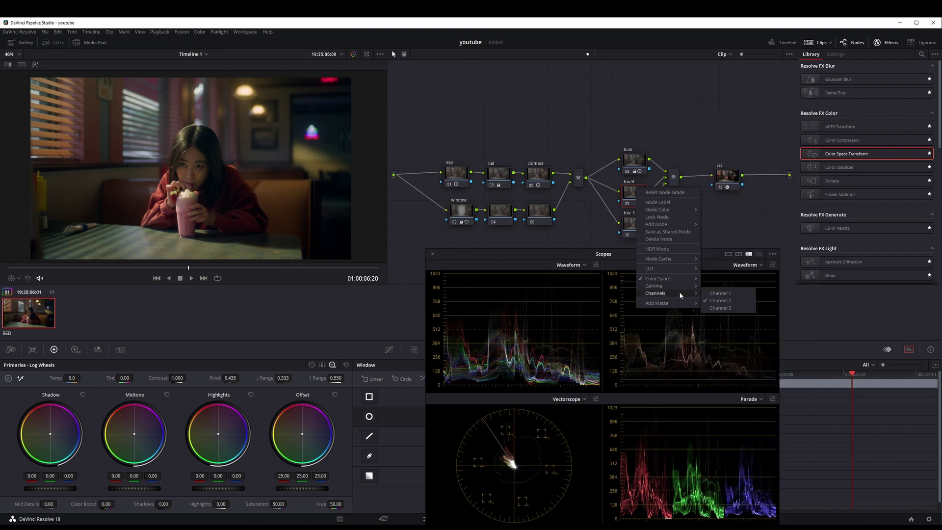
click(733, 295)
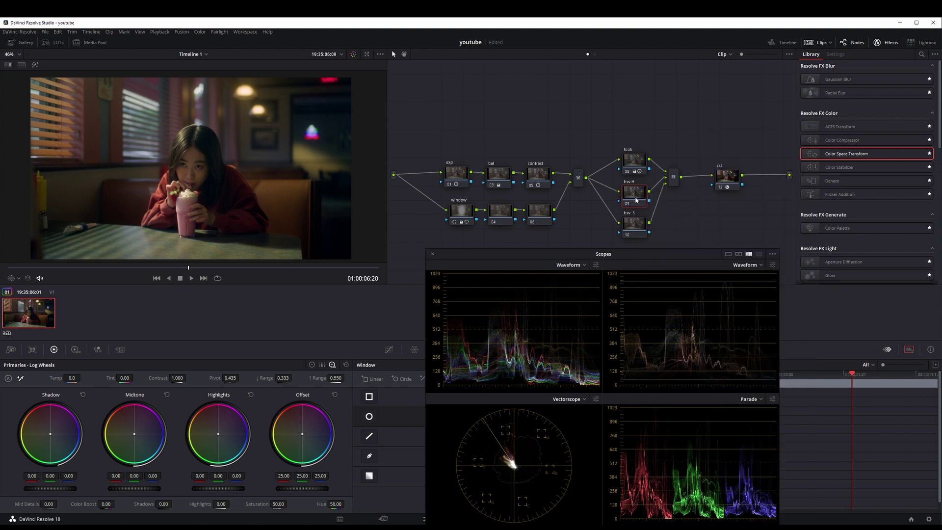
right_click(645, 197)
Change the hsv H node's active channels, select the hsv S node, and save the project
click(716, 308)
click(634, 223)
key(ctrl+s)
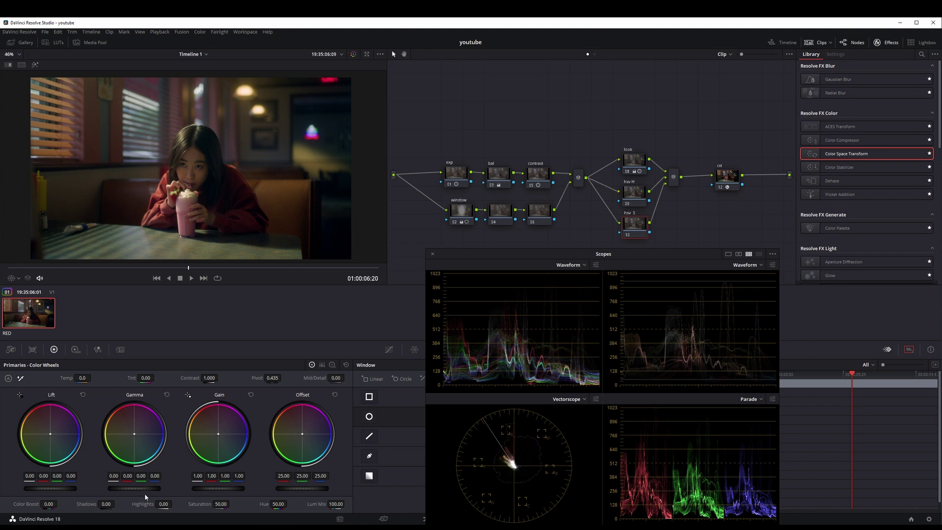
Raise the master Gamma to 0.01 on all channels and zoom in on the face, then back out
scroll(144, 492, up, 2)
scroll(234, 174, up, 5)
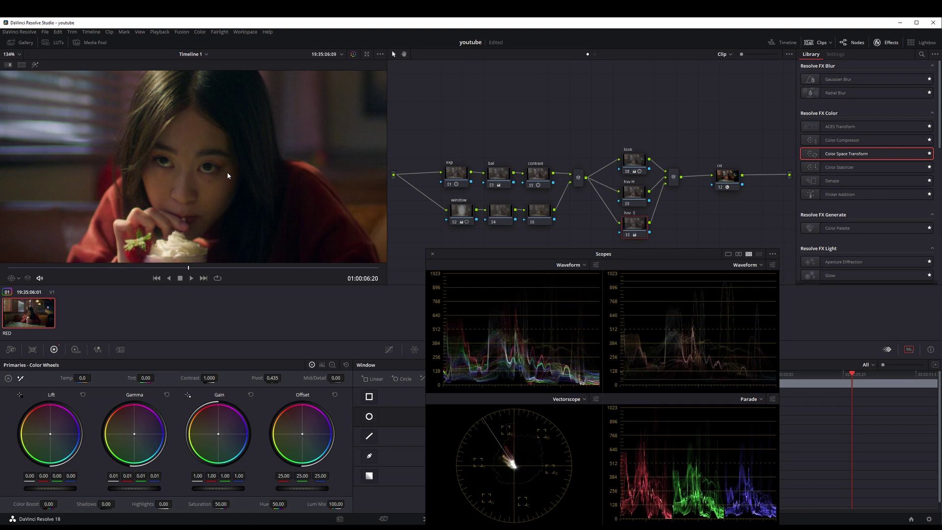
scroll(228, 175, down, 3)
scroll(241, 184, down, 2)
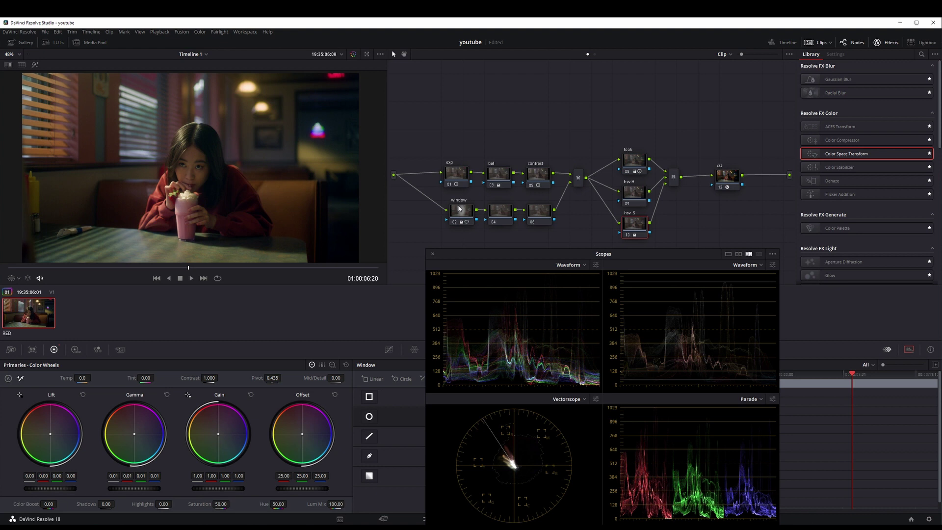
Select the hsv H node, toggle it to compare, and pull the master Gamma down to -0.01
click(637, 194)
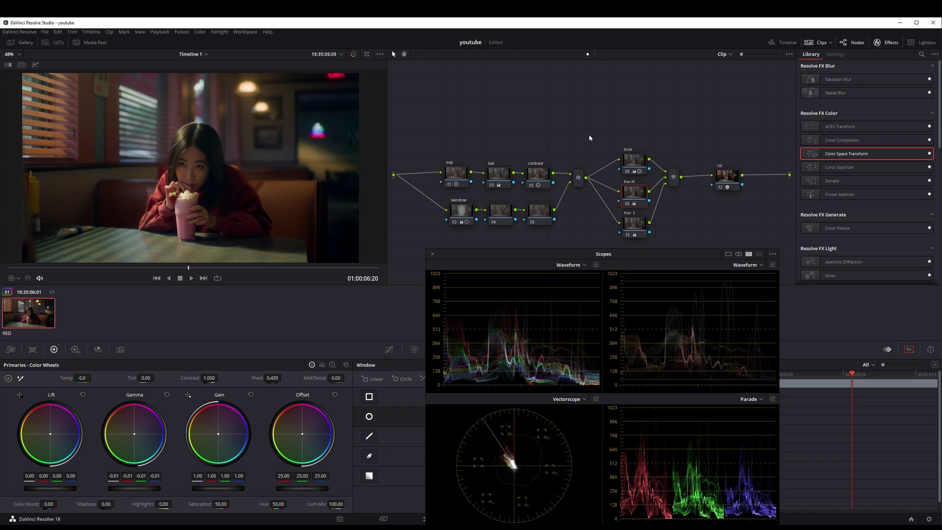
scroll(206, 153, up, 5)
key(ctrl+d)
key(ctrl+d)
key(ctrl+d)
key(ctrl+d)
key(ctrl+d)
key(ctrl+d)
key(ctrl+d)
key(ctrl+d)
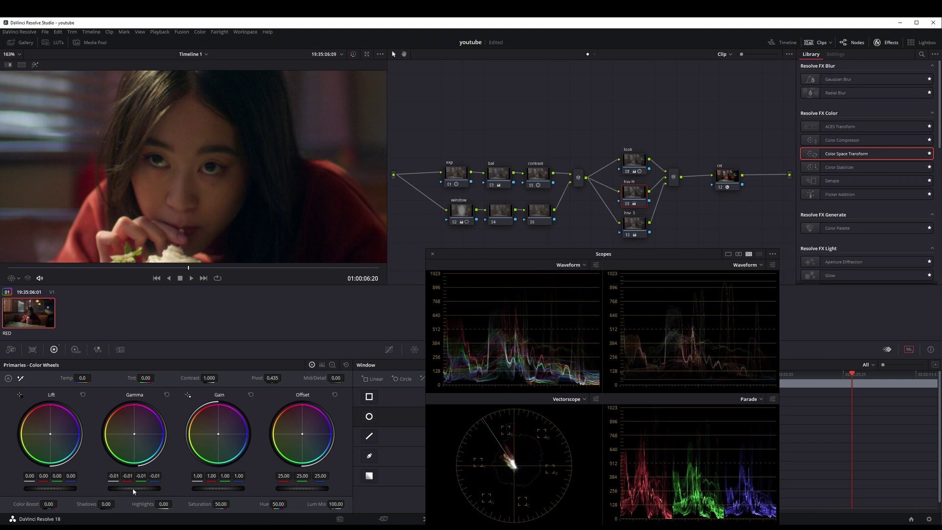
drag(133, 488, 128, 488)
Switch off the hsv H and hsv S nodes and nudge the floating scopes window left
scroll(181, 158, down, 5)
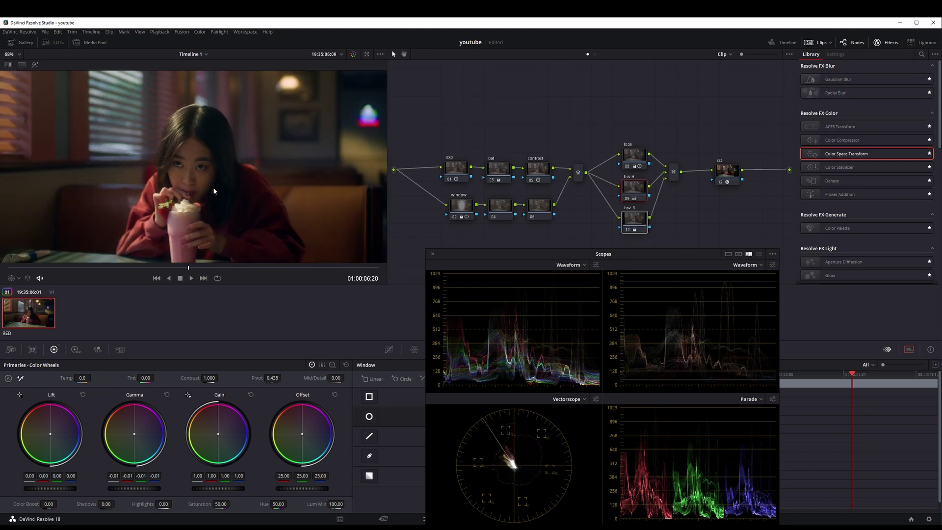
key(ctrl+d)
key(ctrl+d)
key(ctrl+d)
key(ctrl+d)
key(ctrl+d)
key(ctrl+d)
scroll(211, 184, down, 3)
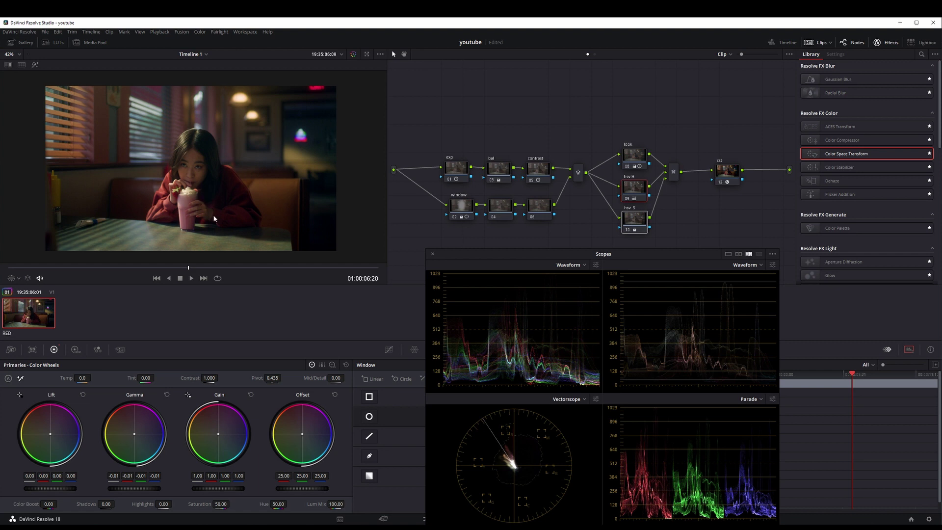
drag(490, 254, 479, 259)
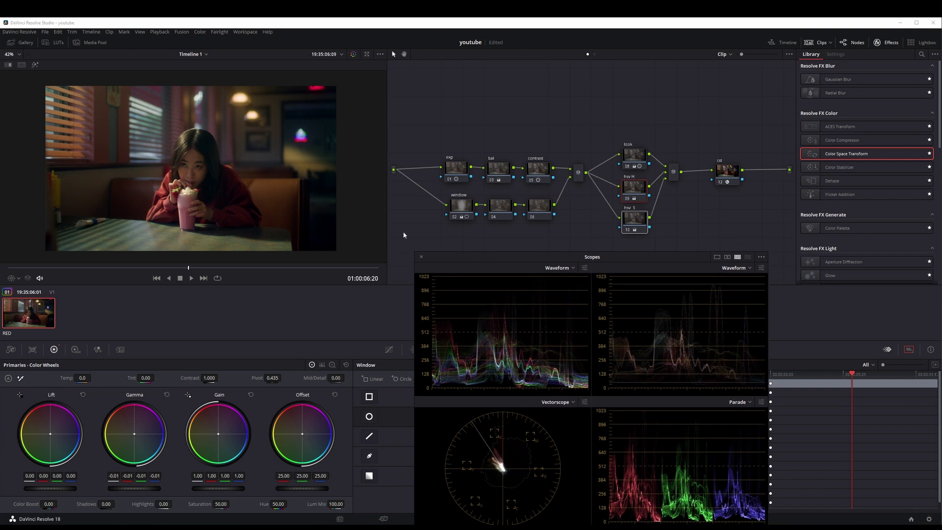
Load grade Version 3 and raise the sat node's Saturation to 61.20
key(ctrl+b)
drag(626, 199, 625, 198)
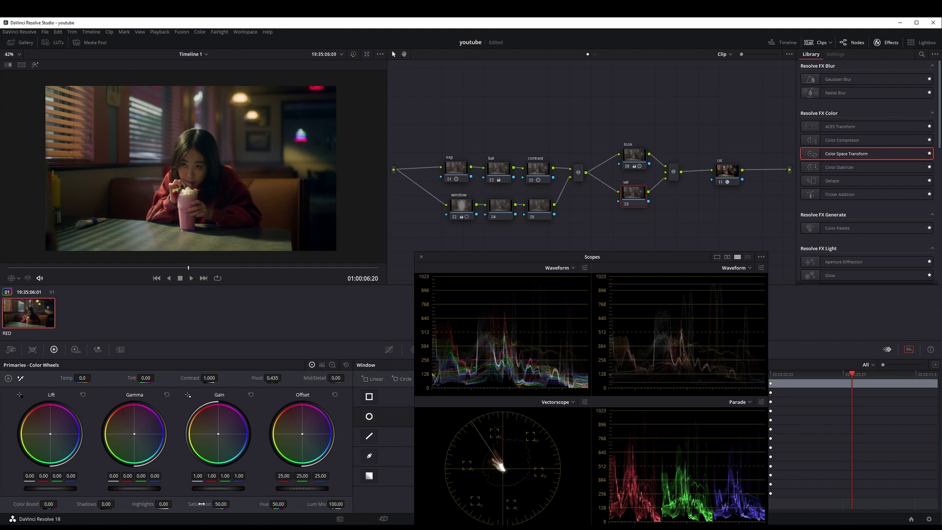
drag(232, 503, 232, 503)
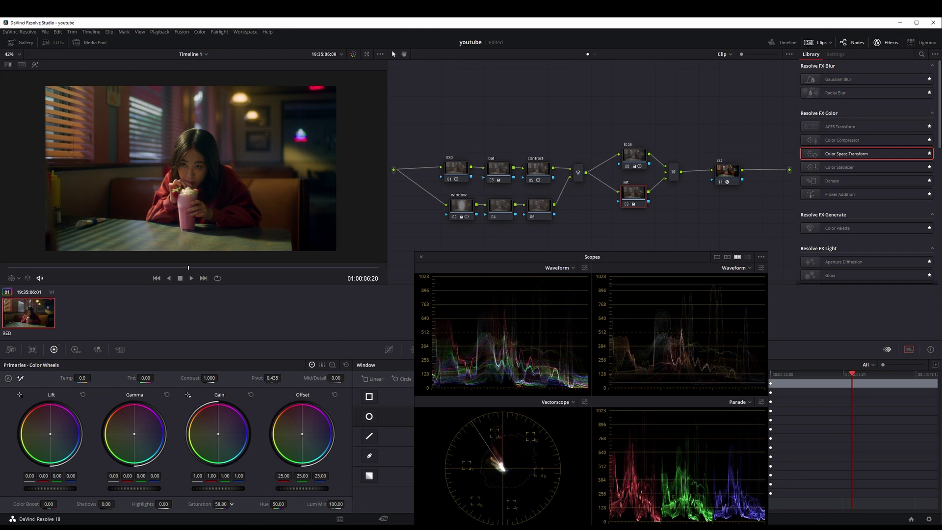
scroll(213, 227, up, 1)
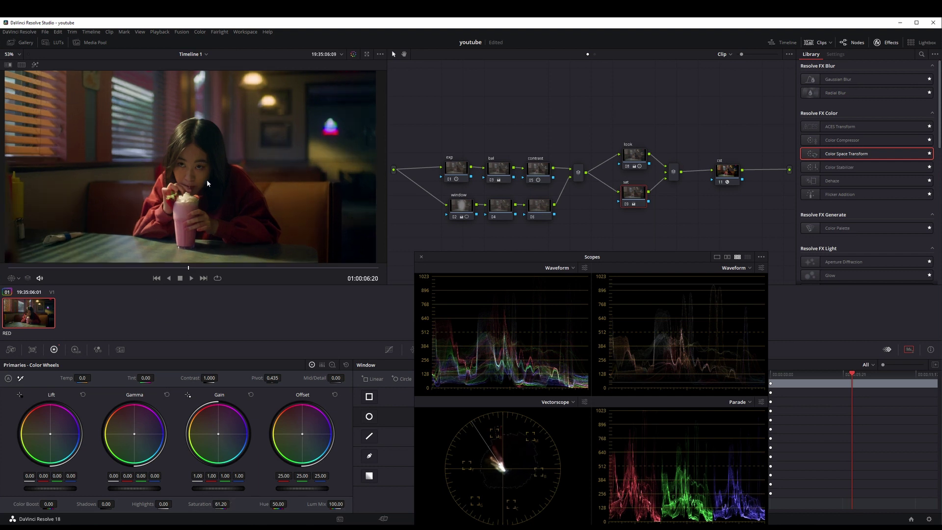
Turn on Split Screen and toggle the sat node off and back on to compare
click(22, 65)
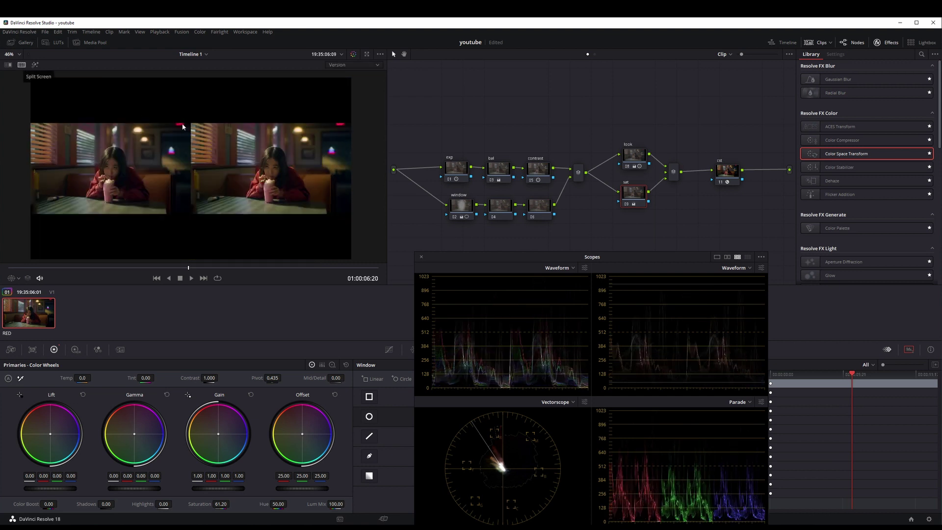
click(627, 205)
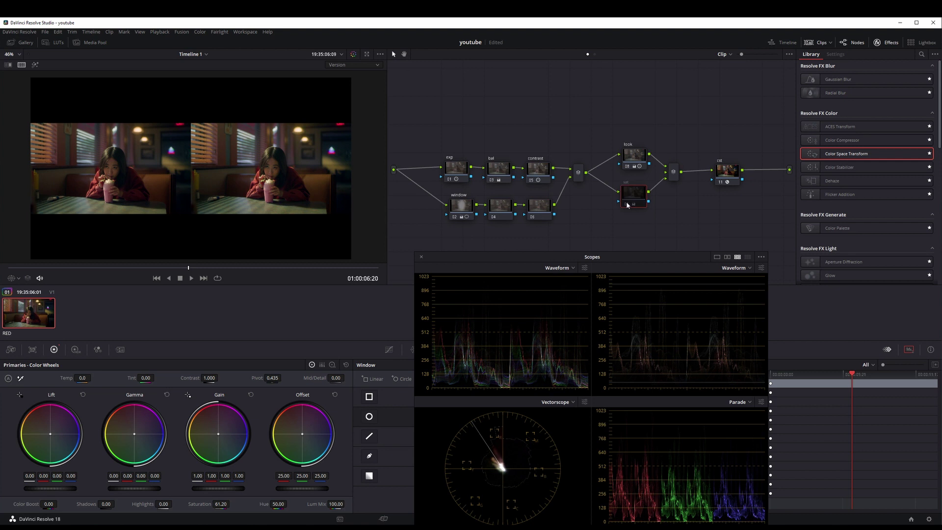
click(628, 205)
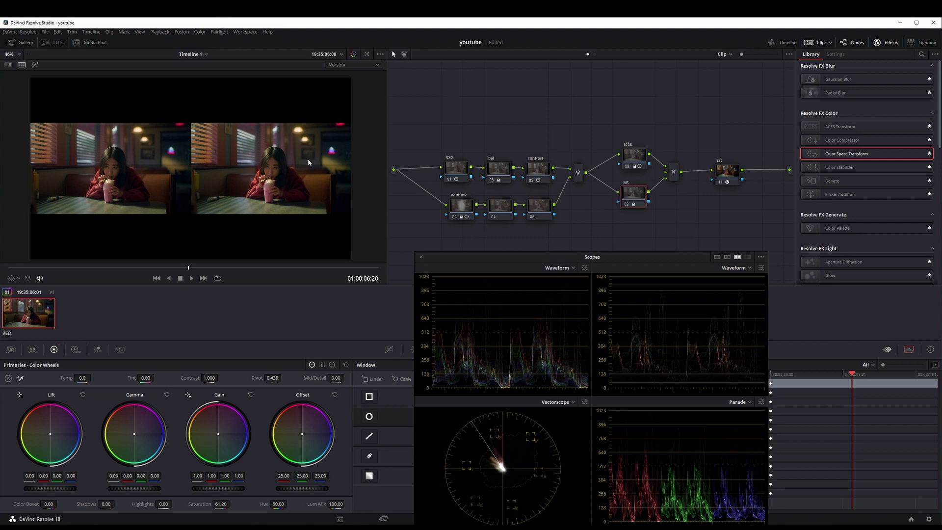
Preview the comparison full screen briefly, then widen the viewer by dragging its divider right
scroll(264, 167, up, 2)
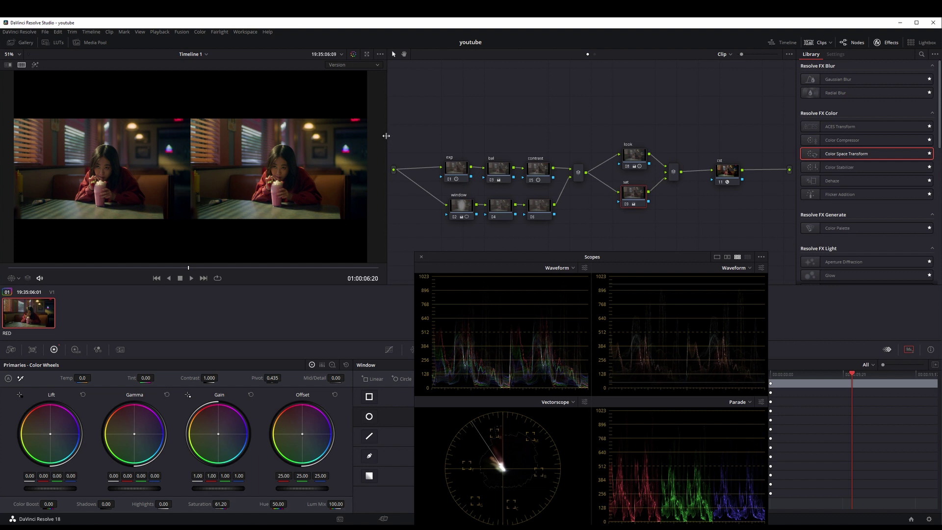
key(ctrl+f)
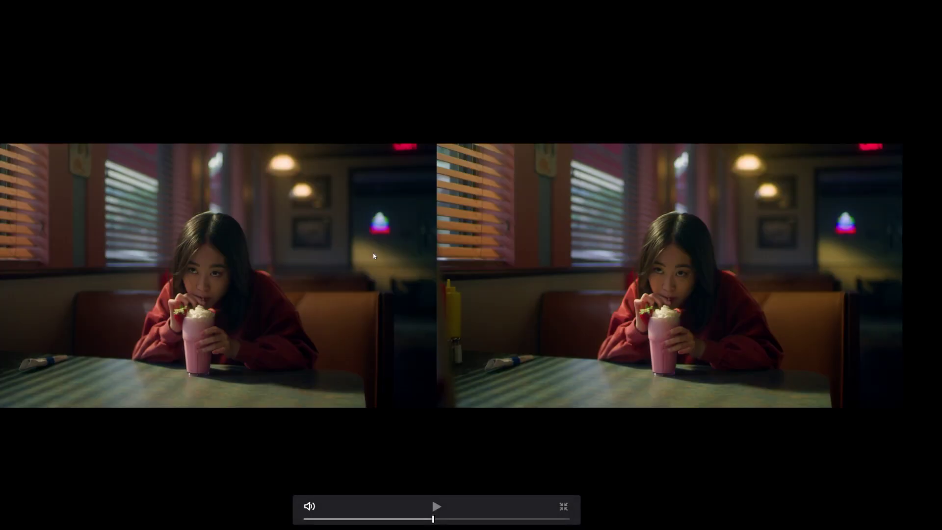
key(Escape)
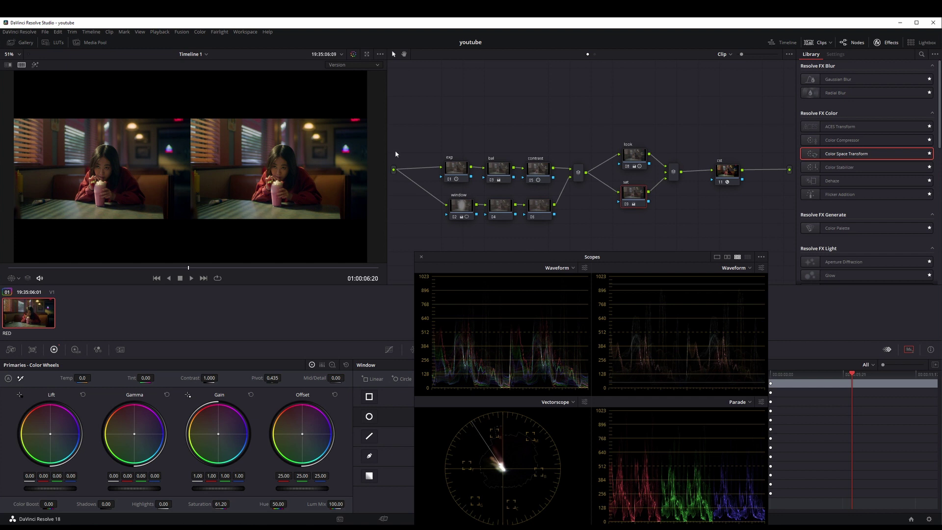
drag(385, 146, 522, 146)
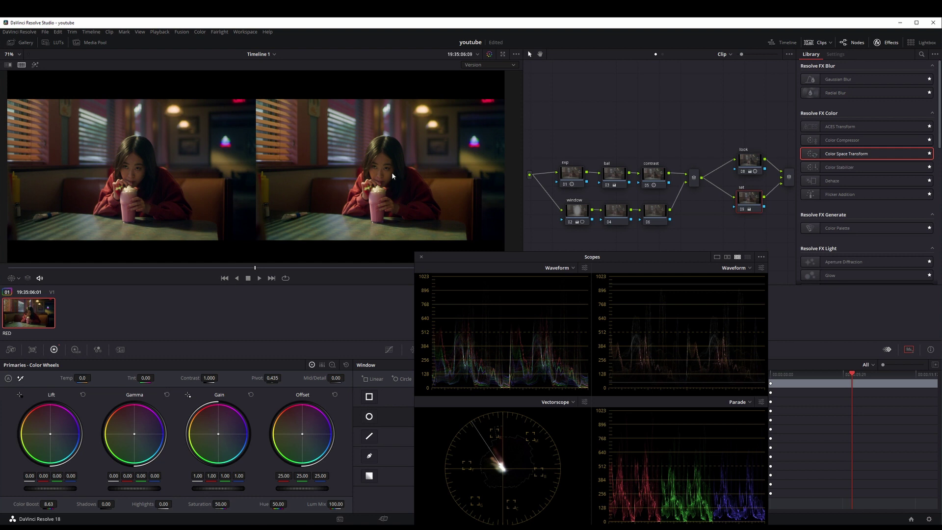
Dock the floating scopes, turn off Split Screen, and shrink the viewer to widen the node graph
click(420, 257)
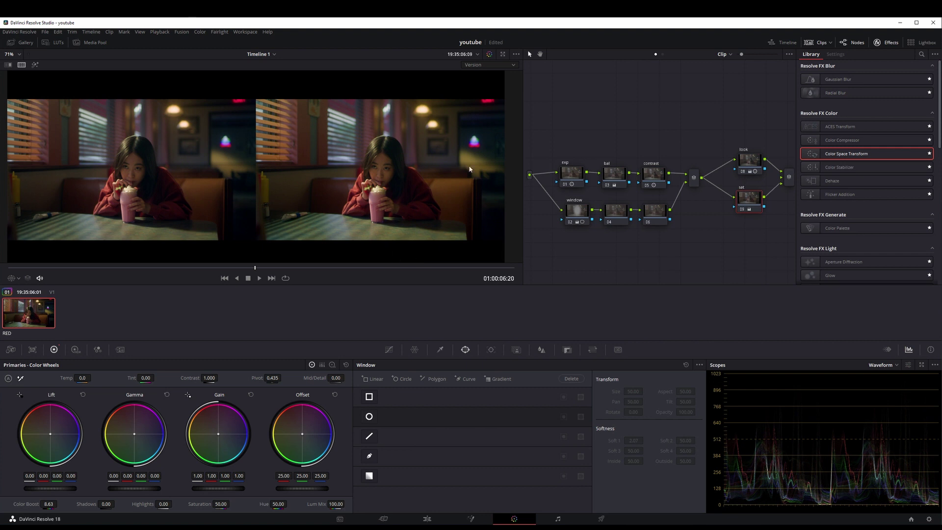
click(21, 64)
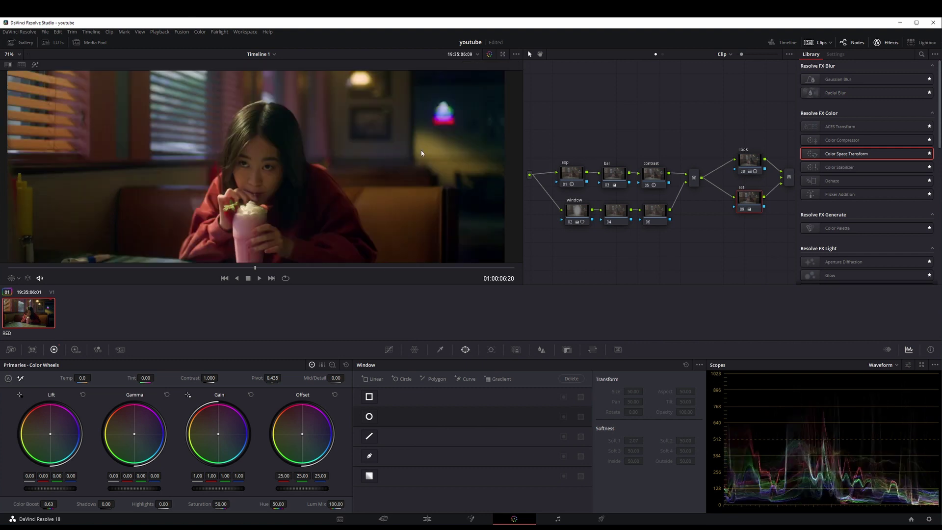
scroll(417, 156, down, 2)
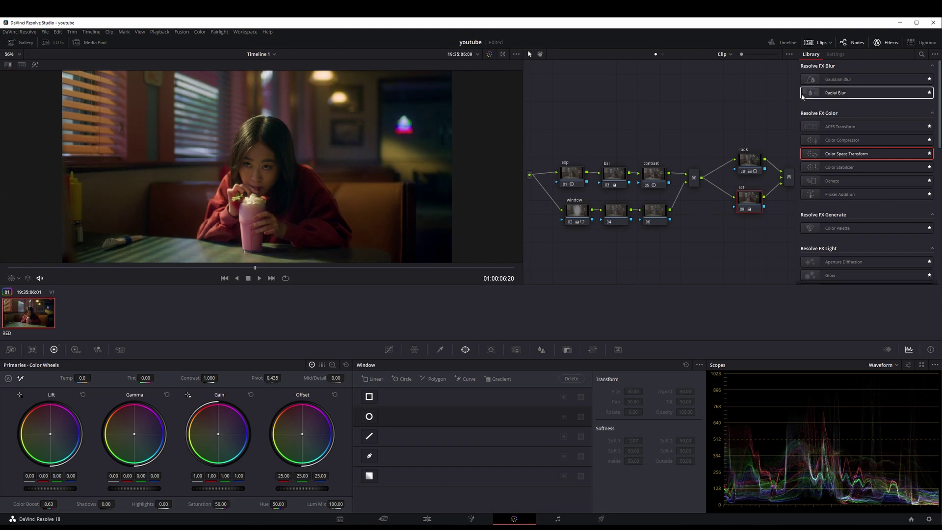
drag(523, 97, 424, 94)
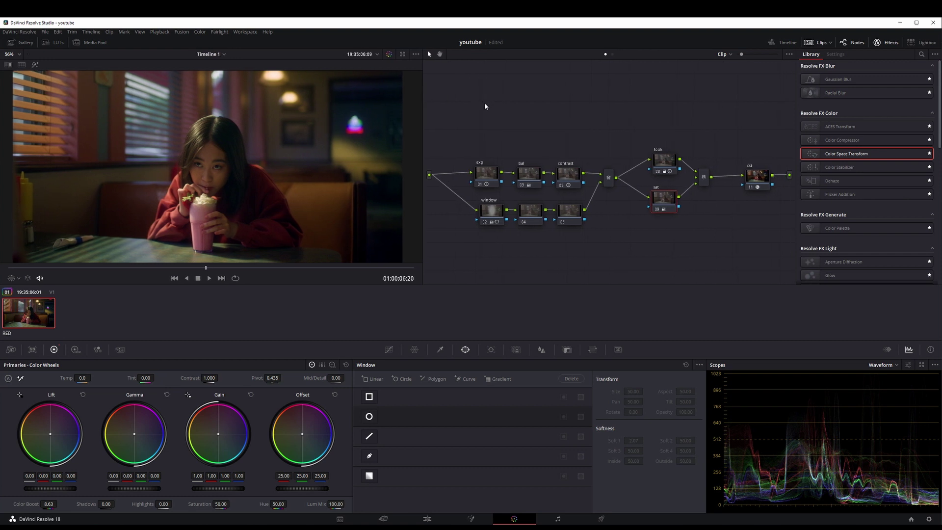
Flip repeatedly between grade Versions 2 and 3, ending on Version 2
key(ctrl+n)
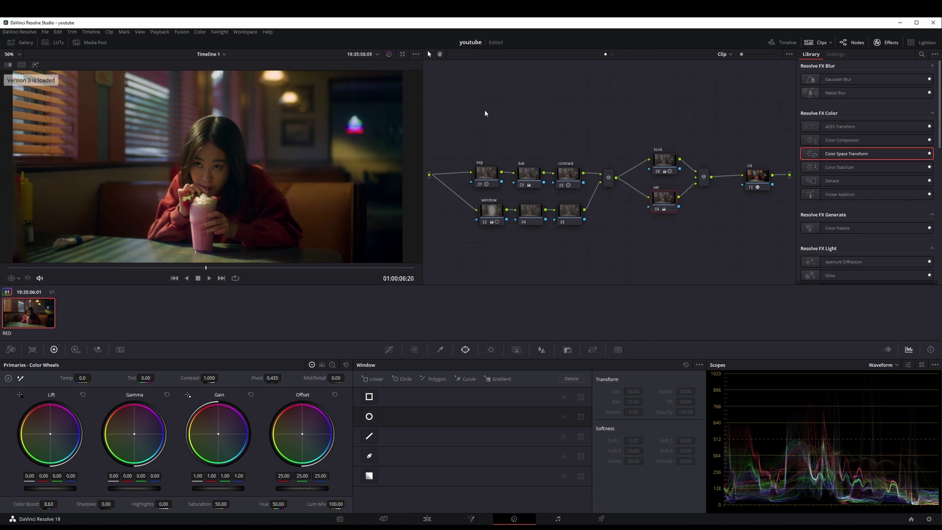
key(ctrl+b)
key(ctrl+n)
key(ctrl+b)
key(ctrl+n)
key(ctrl+b)
key(ctrl+n)
key(ctrl+b)
key(ctrl+n)
key(ctrl+n)
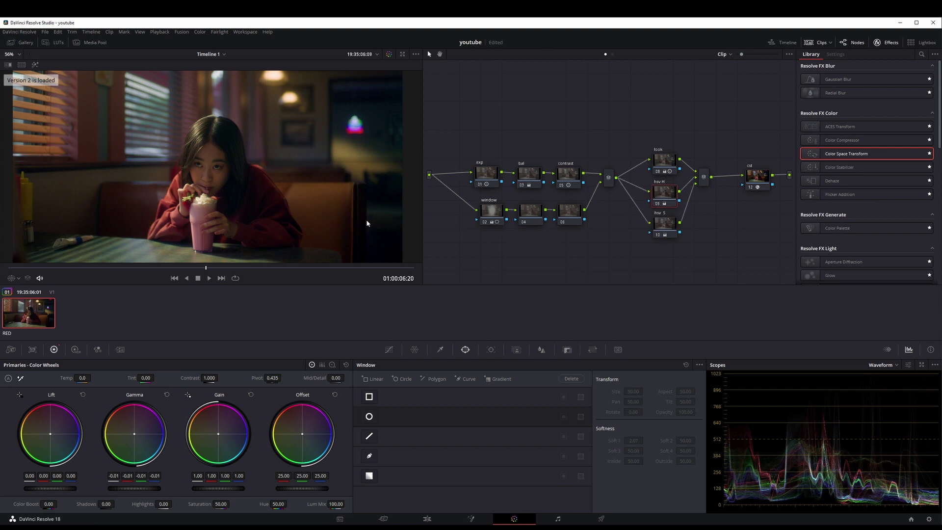
scroll(366, 219, down, 2)
key(ctrl+b)
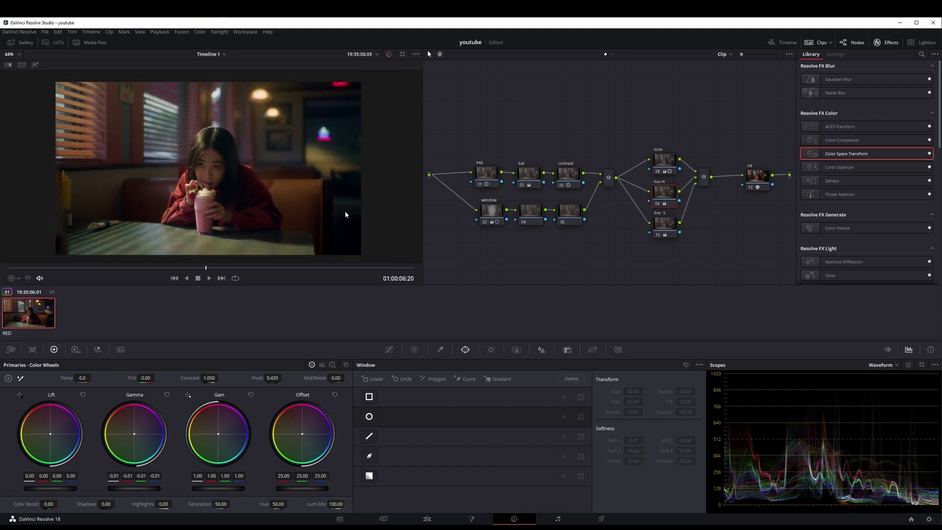
Show the cst node's RED Log3G10 to Rec.709 Gamma 2.4 transform settings and save the project
drag(750, 180, 746, 182)
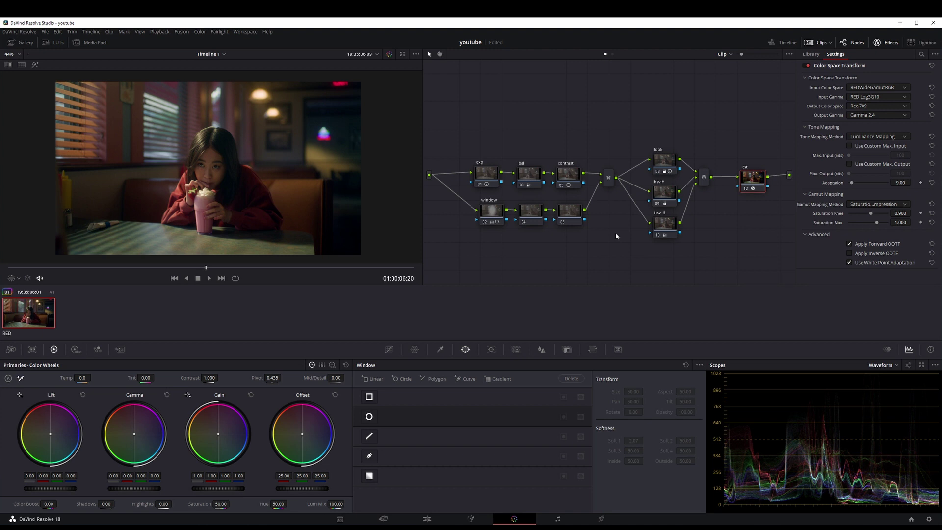
key(ctrl+s)
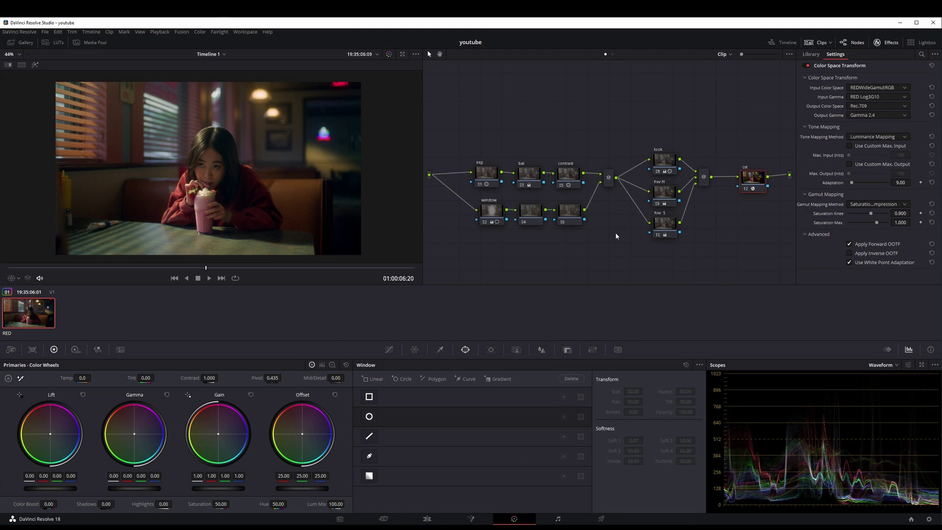